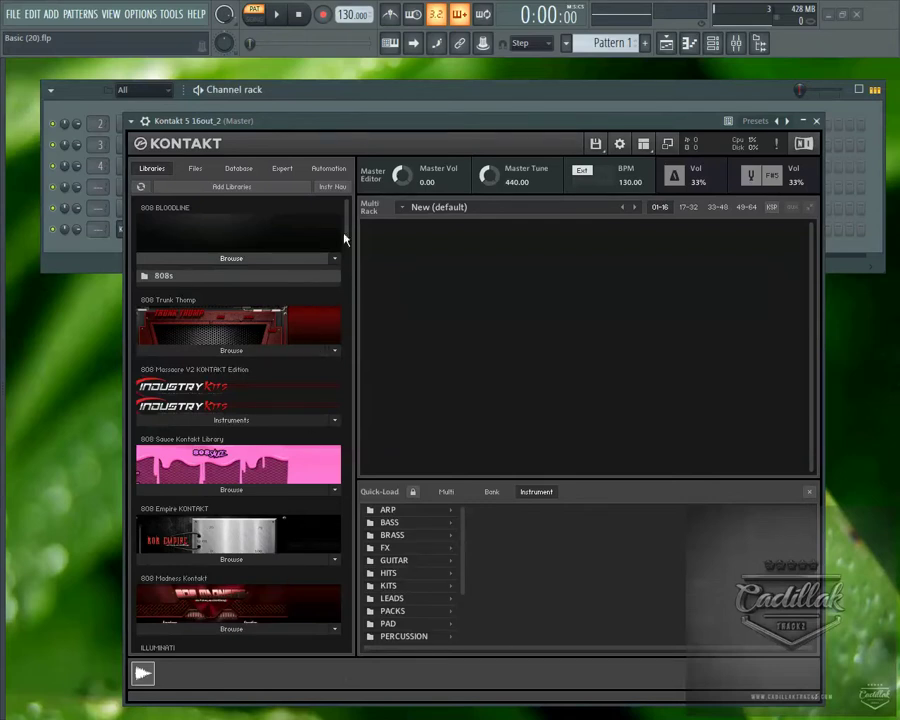
Step: Browse the Kontakt library list and view the NOVO library's instruments
drag(347, 221, 347, 364)
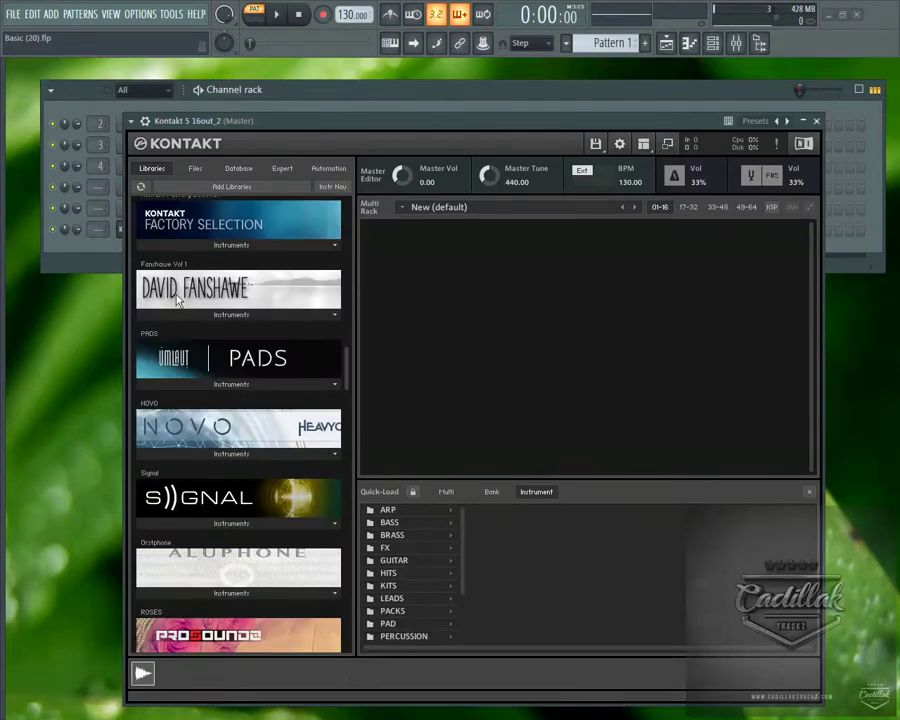
click(240, 457)
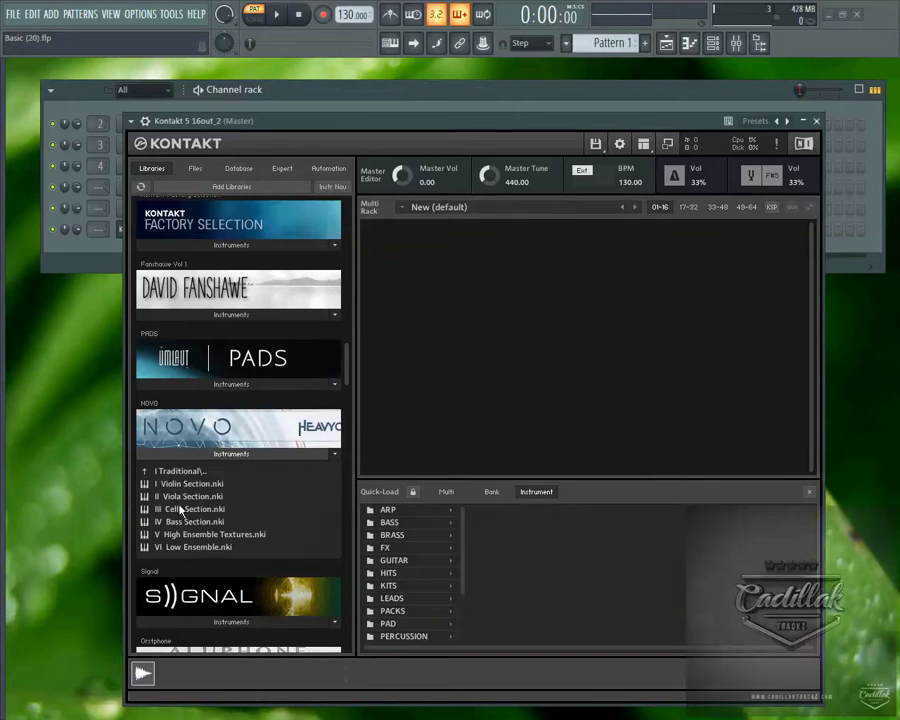
drag(349, 366, 349, 277)
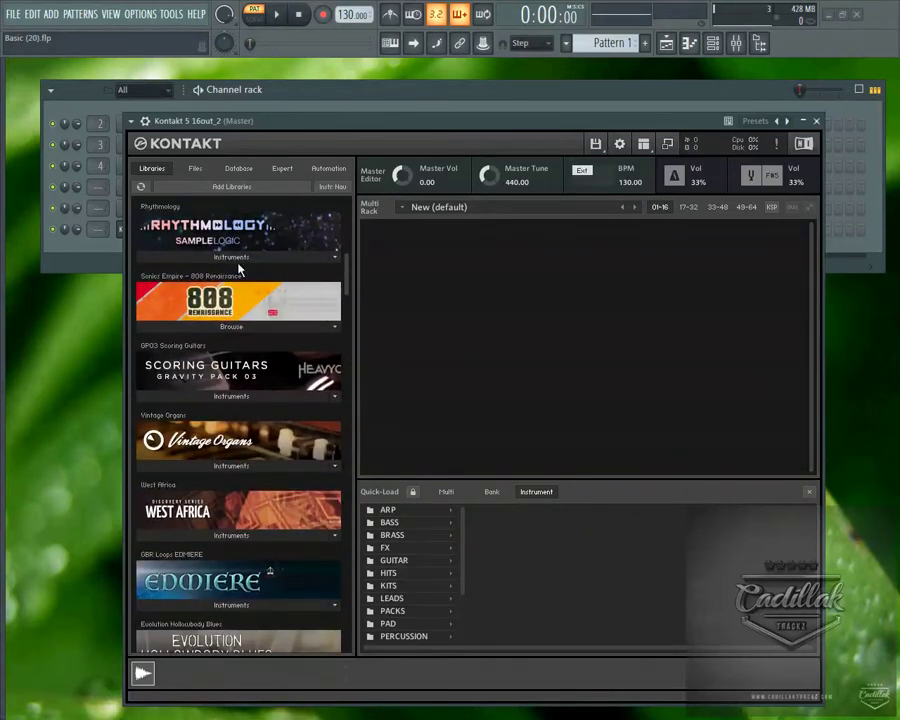
Step: Look through the KONTACK KITS folder's 8DIO FREE ANGELS KONTAKT instrument files, then return to the library list
click(195, 168)
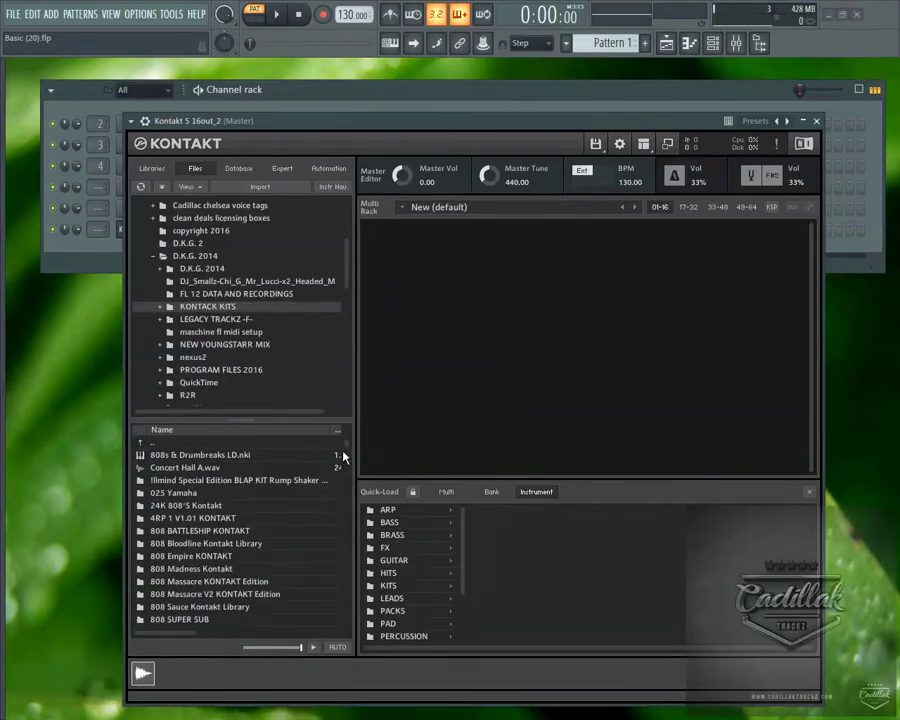
scroll(347, 453, down, 5)
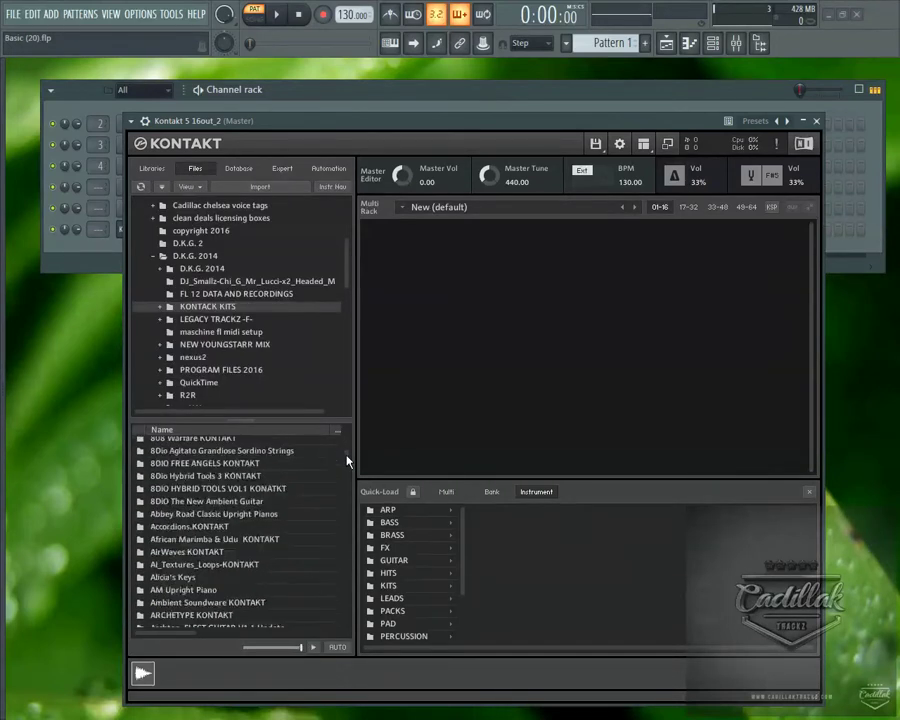
double_click(158, 465)
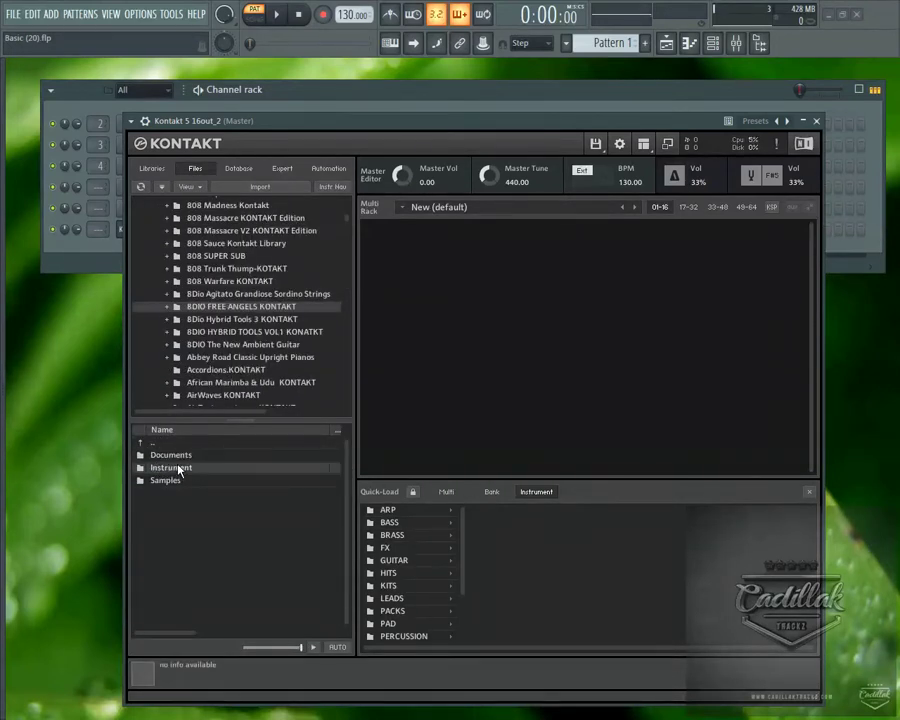
double_click(165, 468)
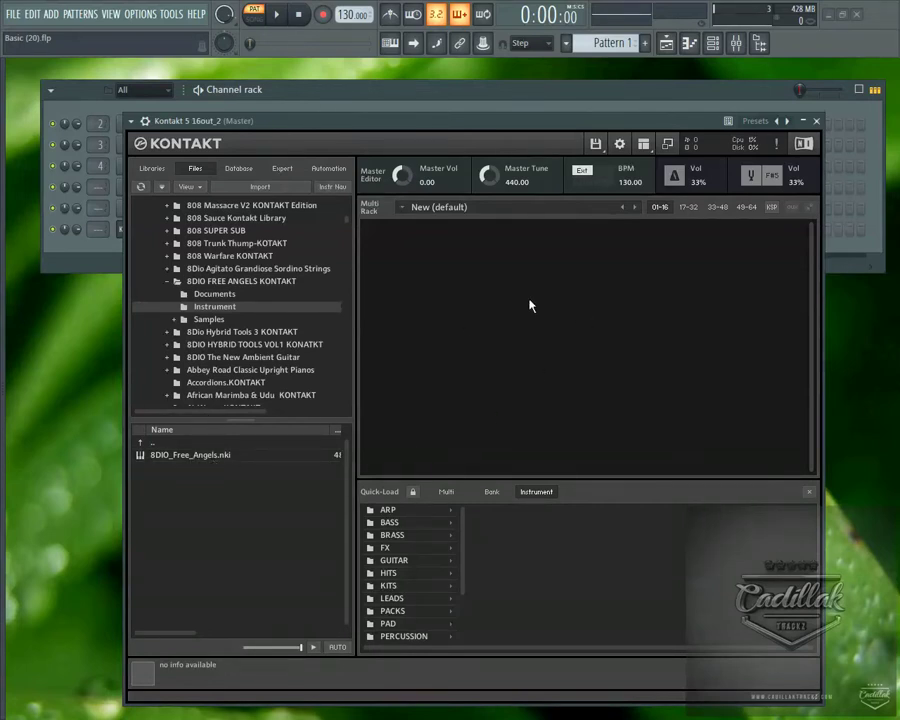
click(152, 168)
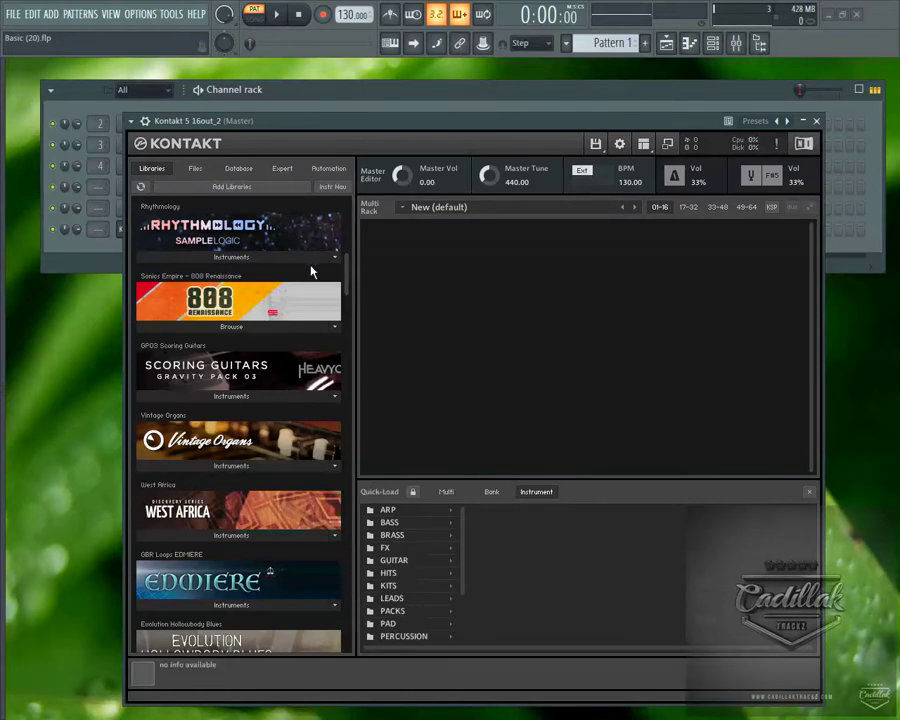
Step: Shrink the FL Studio window to expose the desktop, and clear away the open KLM v3.0 and KLM 3.0 By DoubleY folder windows
click(843, 17)
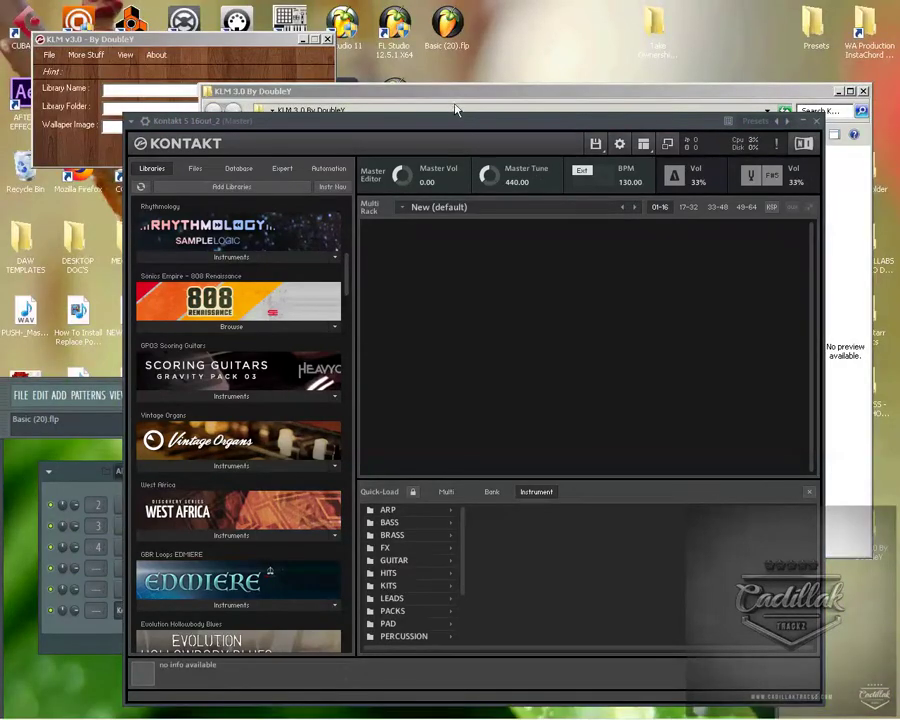
drag(452, 121, 410, 101)
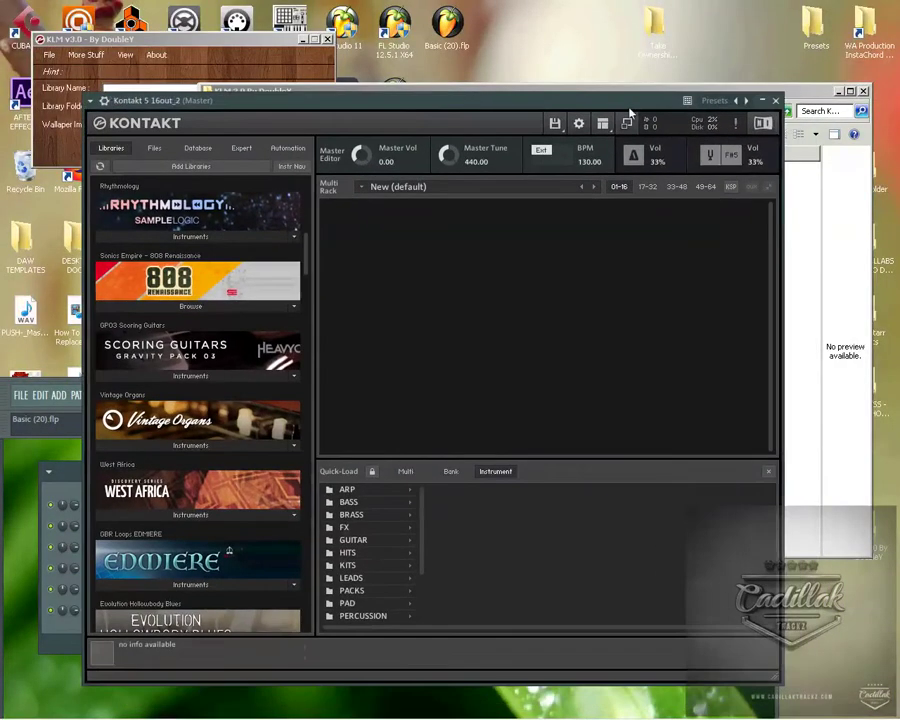
click(803, 95)
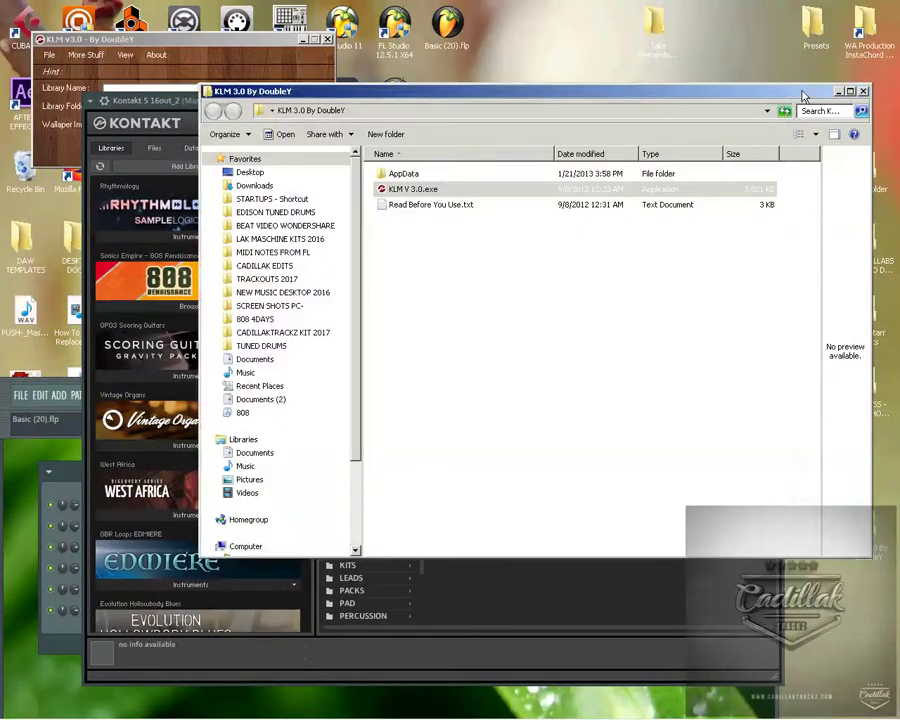
click(327, 39)
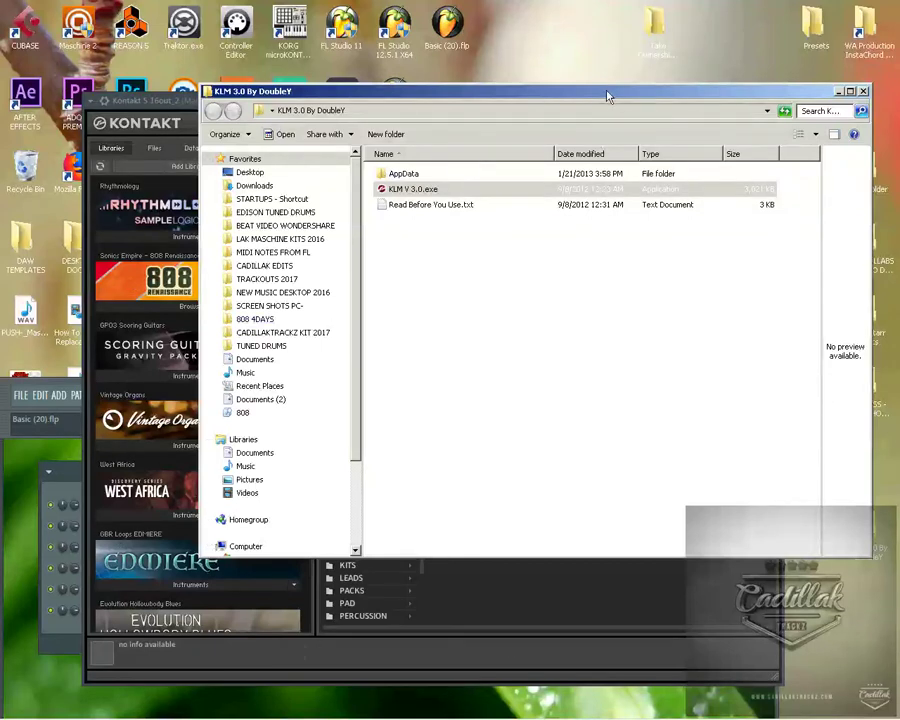
drag(608, 85, 608, 70)
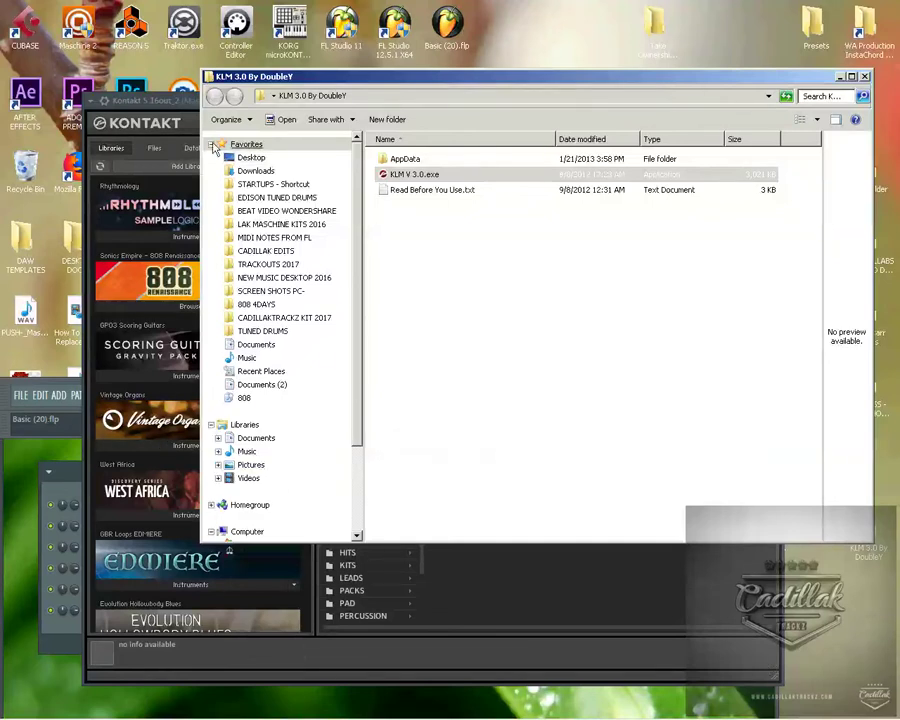
drag(311, 77, 373, 314)
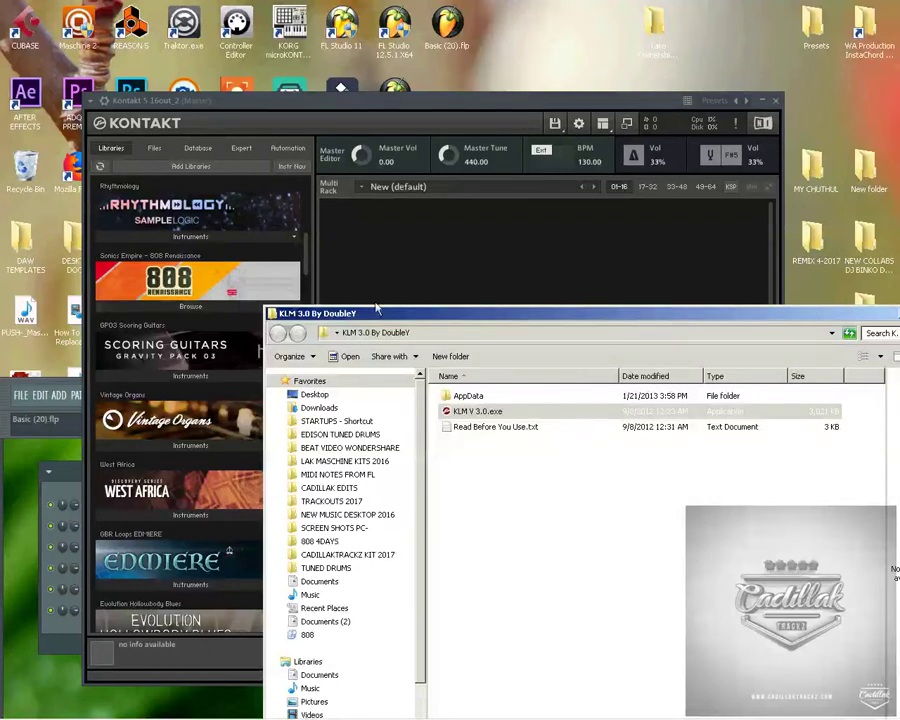
drag(412, 322, 295, 119)
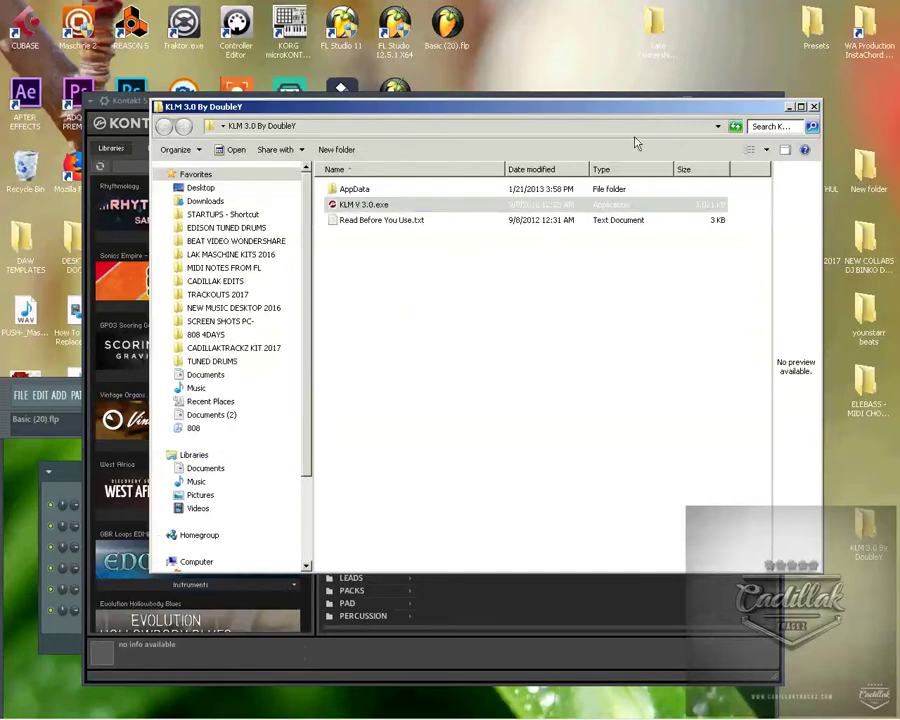
click(787, 106)
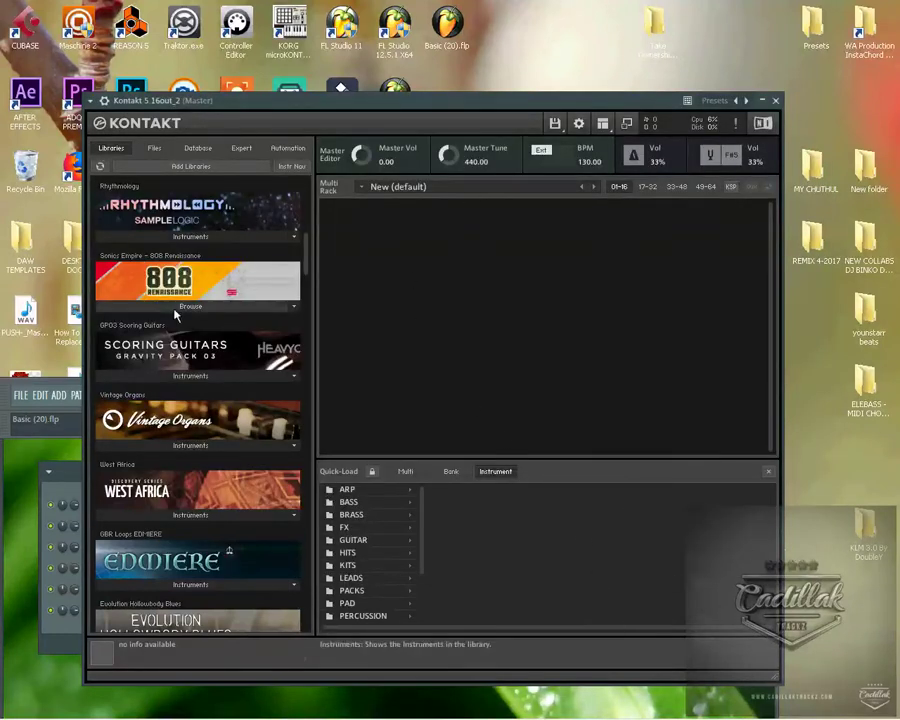
Step: Launch KLM V 3.0.exe from the desktop folder KLM 3.0 By DoubleY, allow it to run, and close the folder window
drag(312, 235, 305, 190)
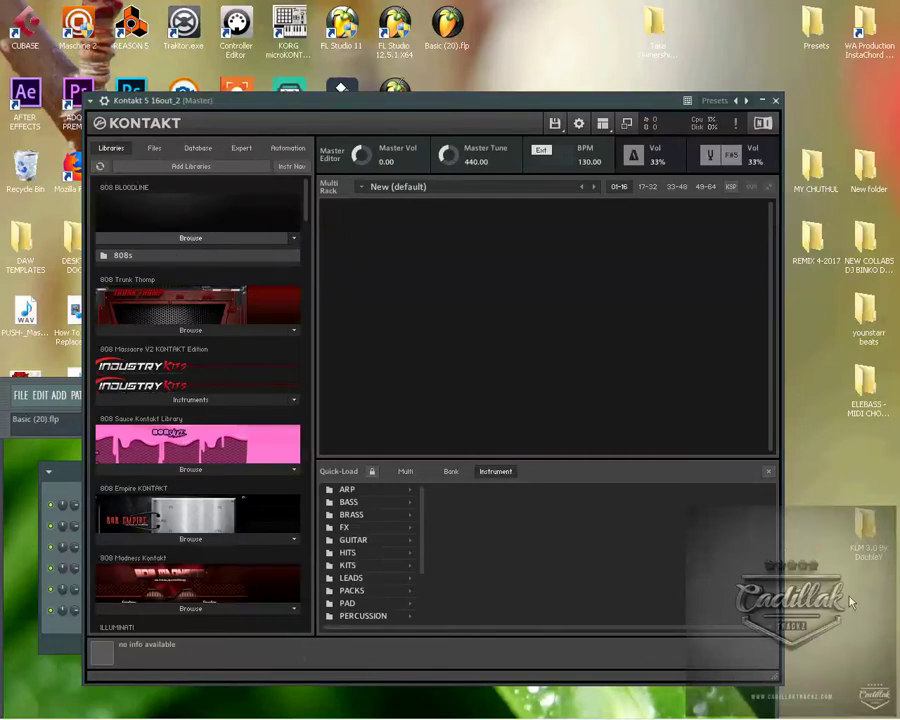
double_click(864, 527)
click(363, 206)
right_click(363, 208)
click(400, 221)
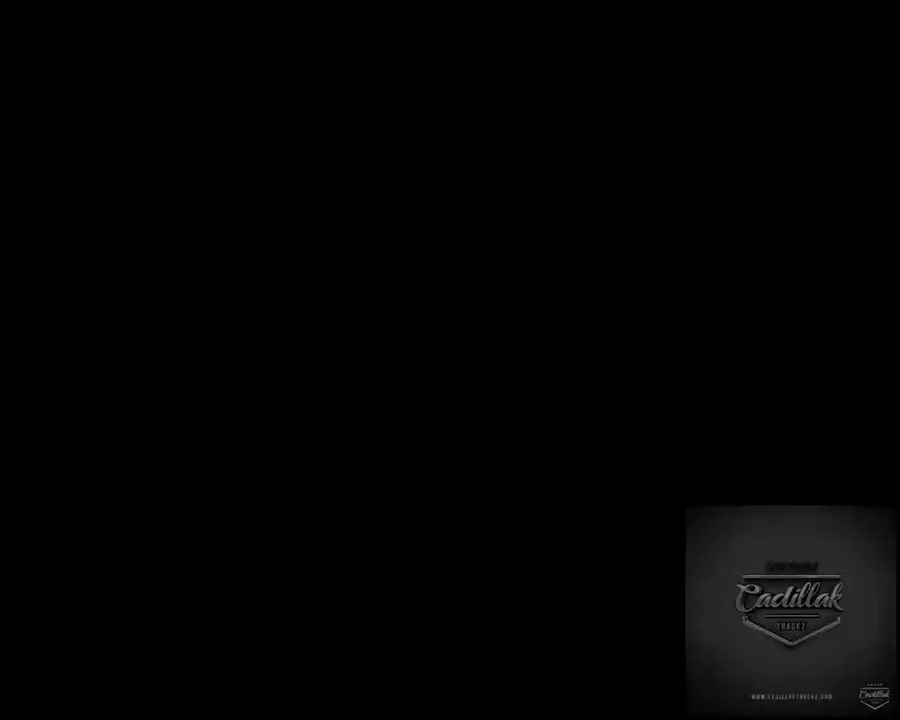
click(568, 382)
click(370, 348)
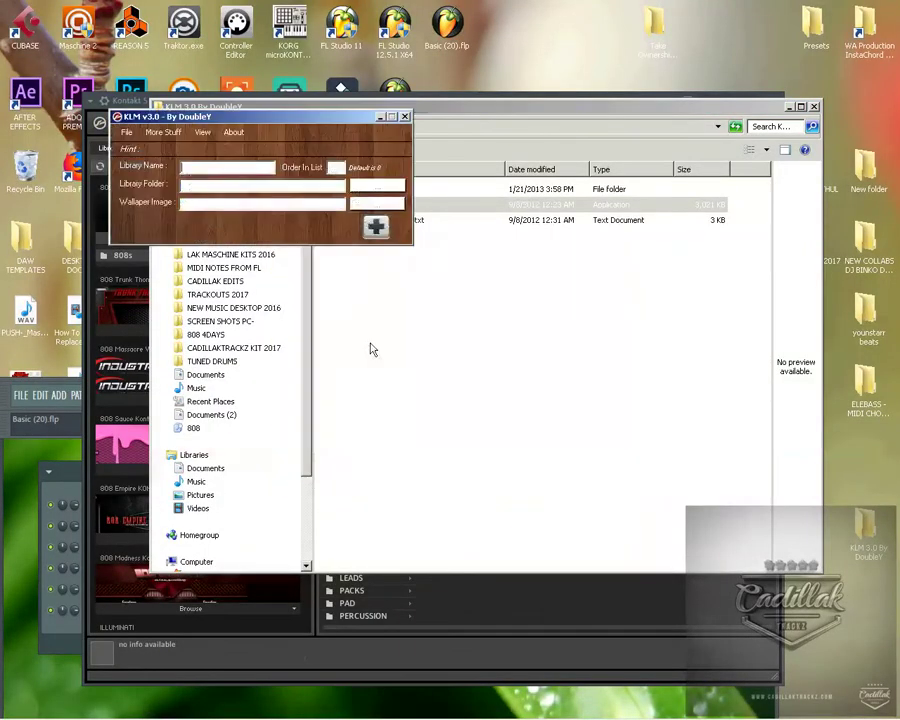
click(813, 107)
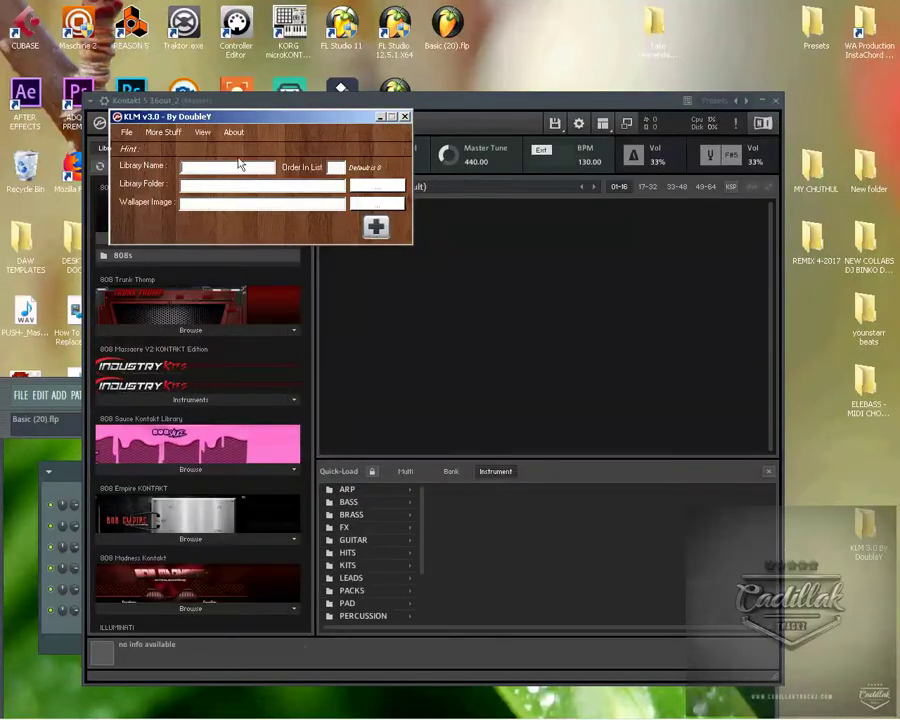
Step: Start a bulk library addition in KLM and set the current folder to G:\D.K.G. 2014\KONTACK KITS
click(165, 133)
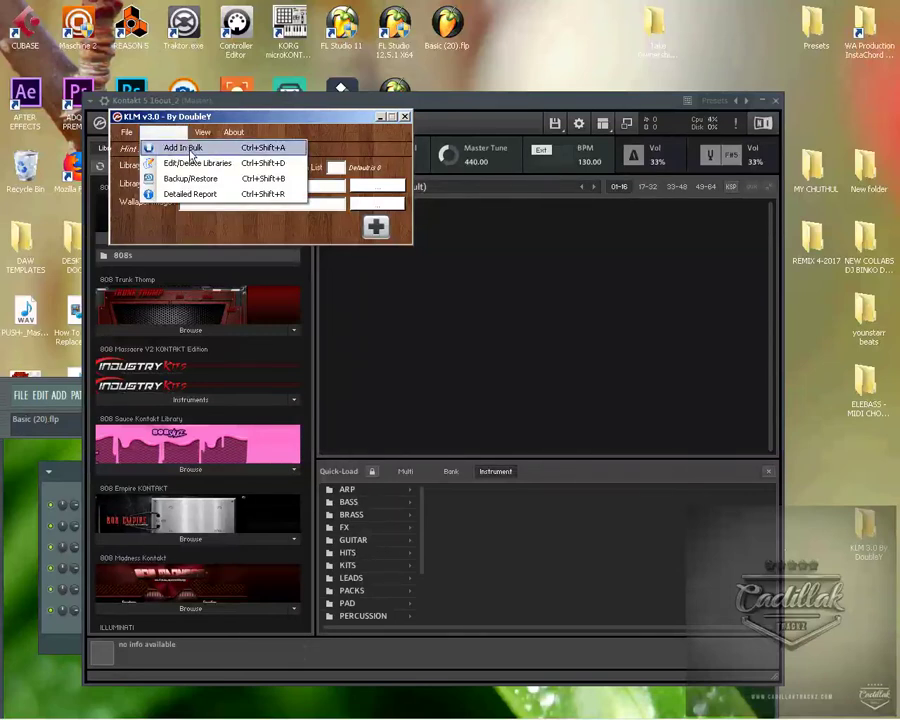
click(202, 150)
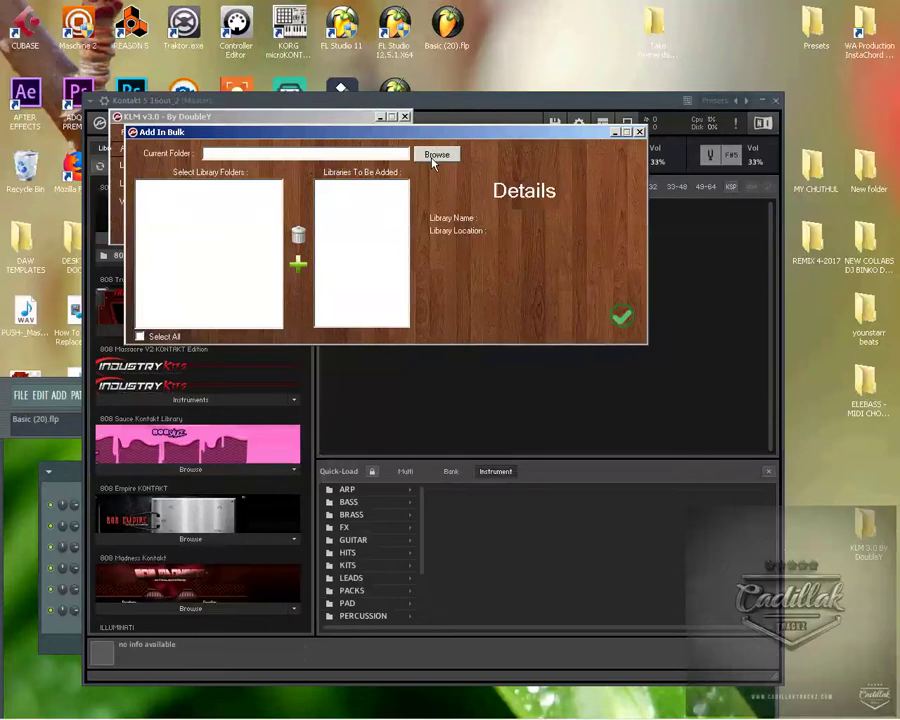
click(435, 157)
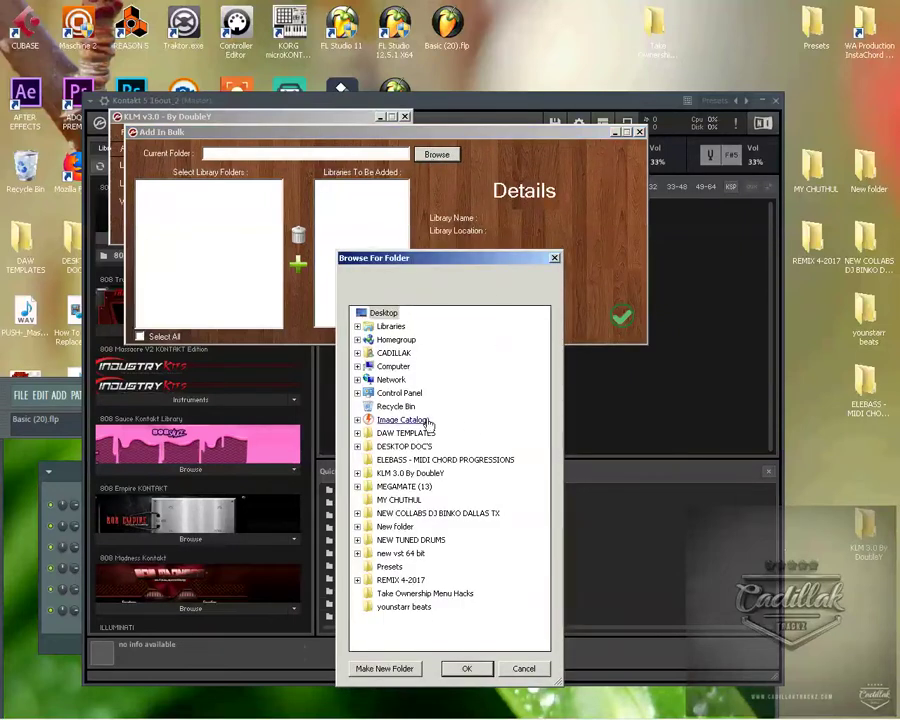
double_click(393, 367)
double_click(430, 419)
double_click(418, 567)
double_click(420, 620)
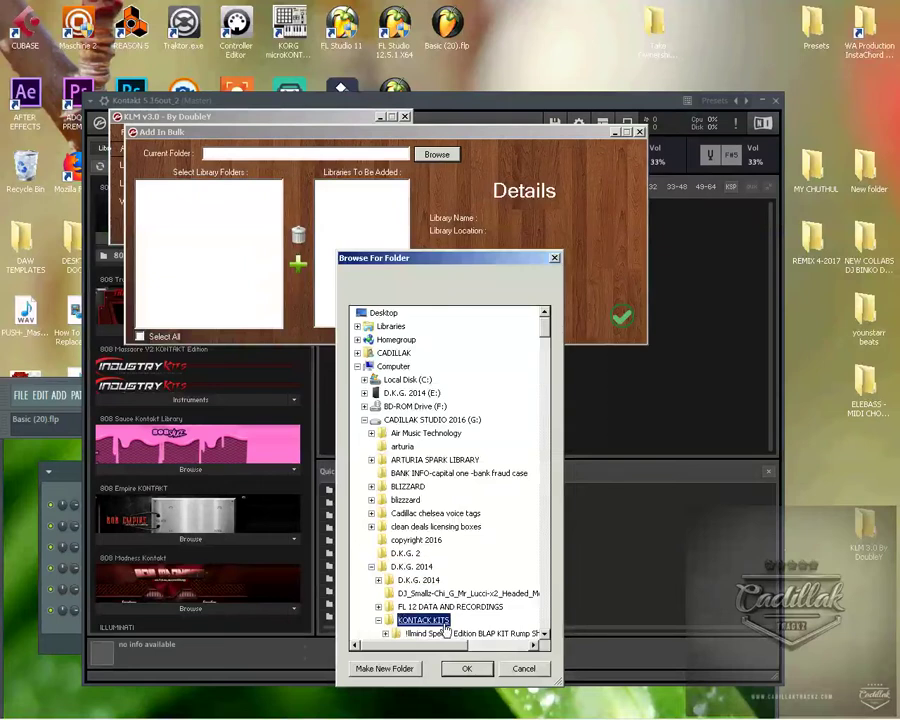
click(474, 670)
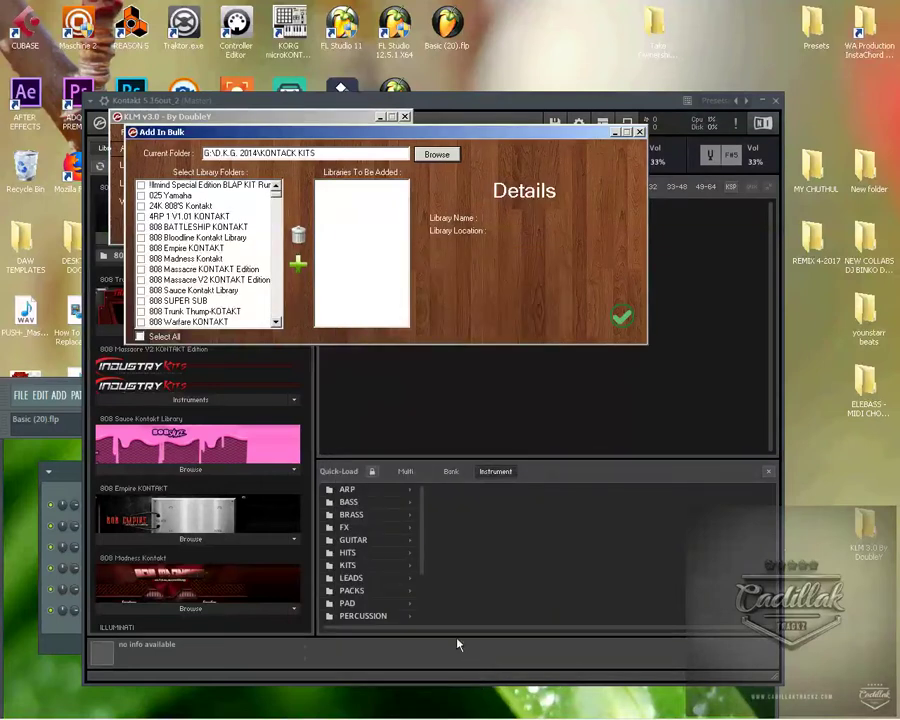
Step: Add the 808 Warfare KONTAKT folder to the libraries to be added and write it to the Windows registry
click(276, 322)
click(276, 322)
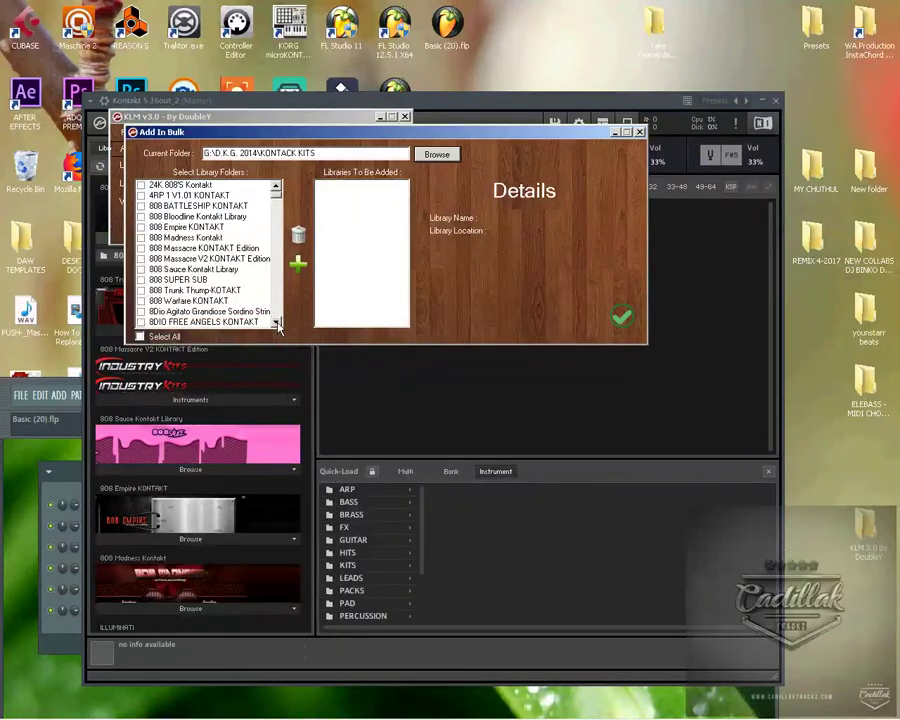
click(195, 300)
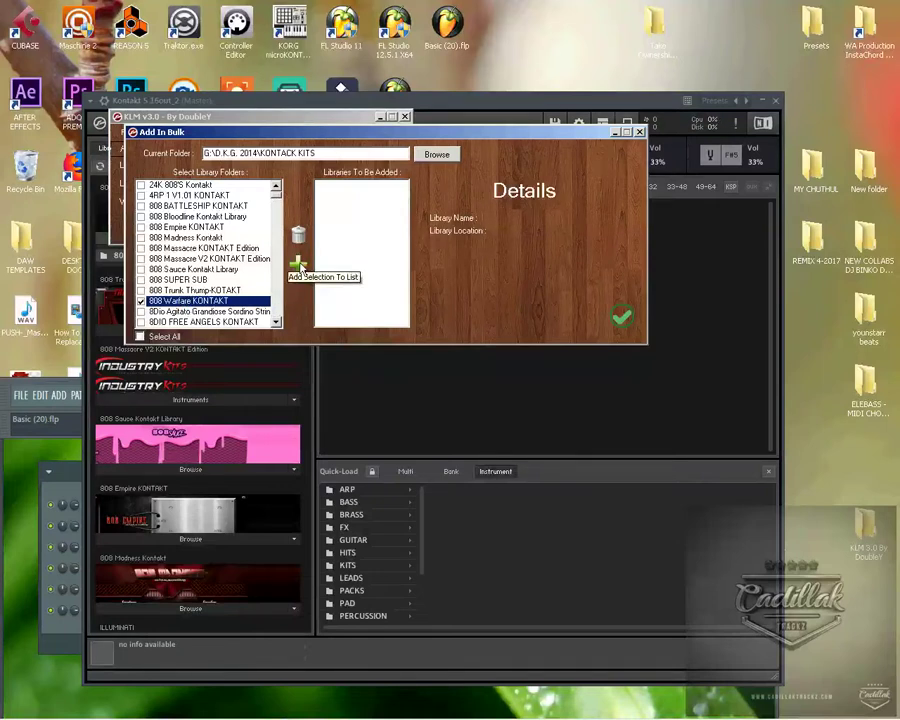
click(299, 265)
click(372, 186)
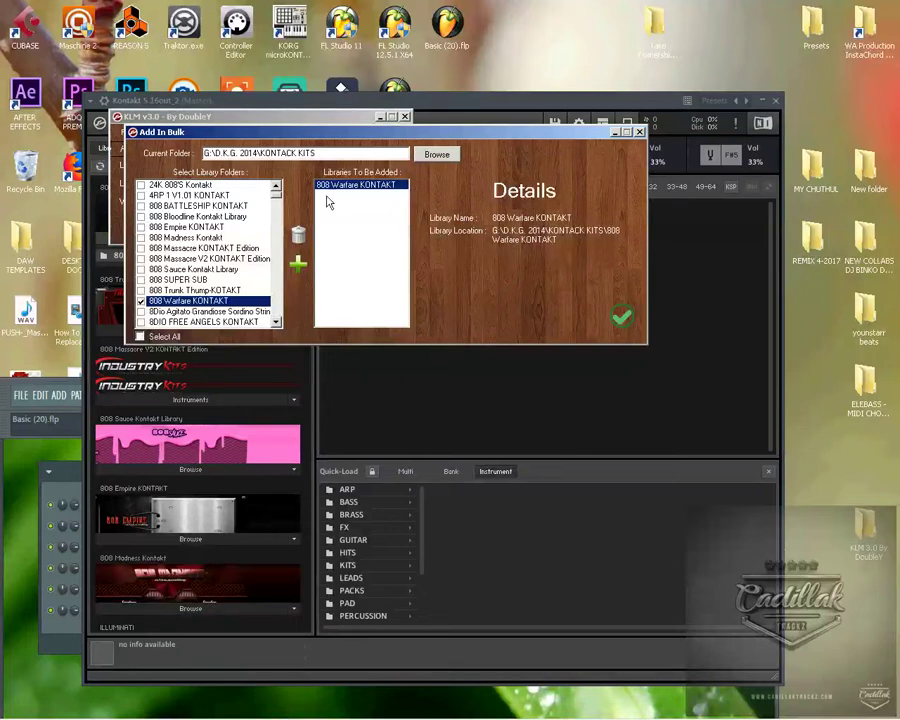
click(621, 321)
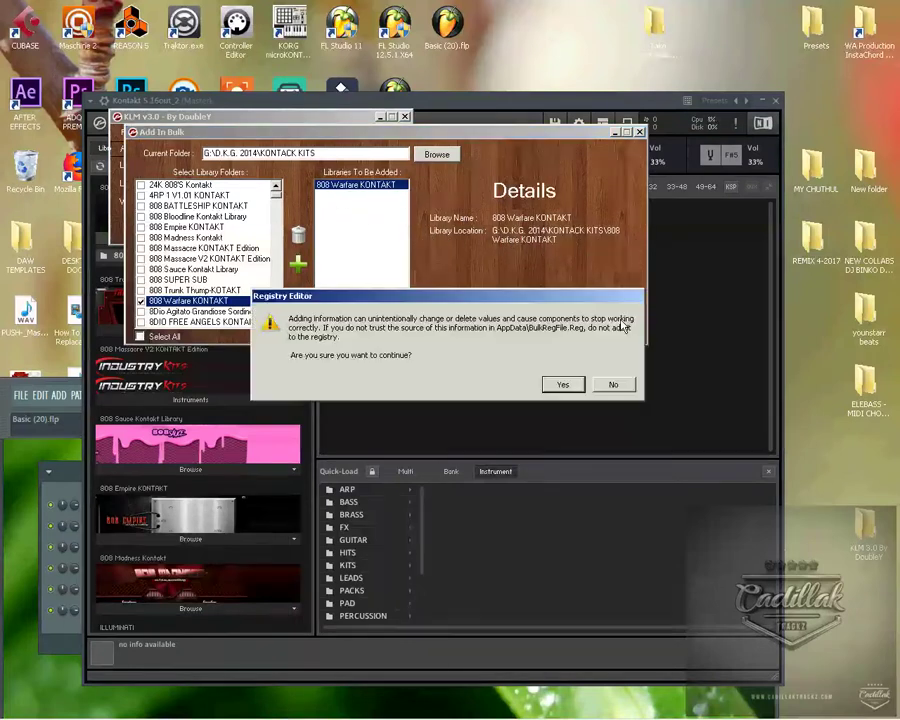
click(563, 386)
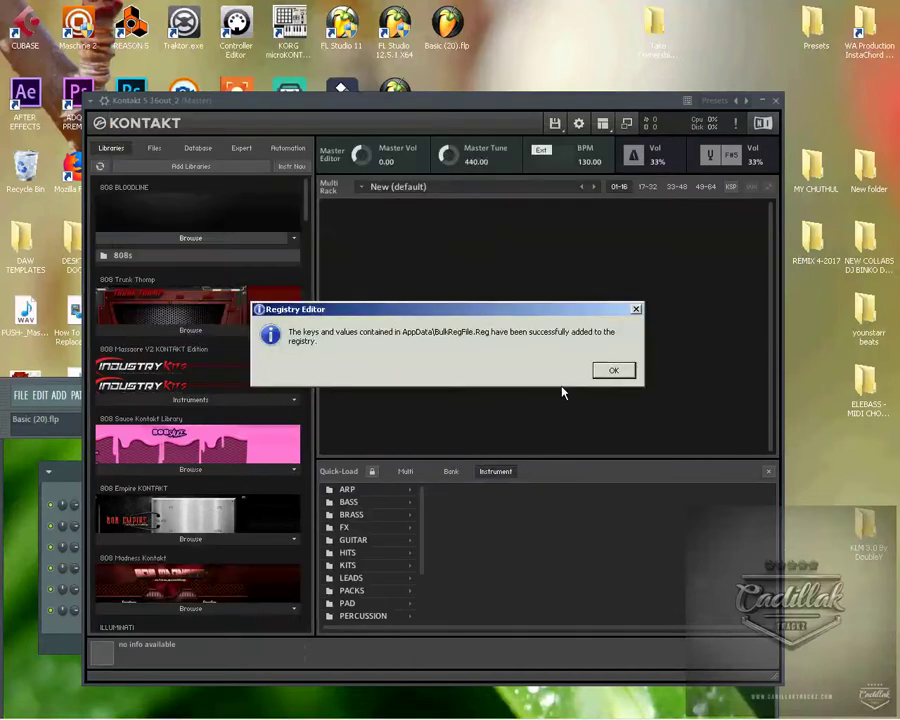
click(617, 372)
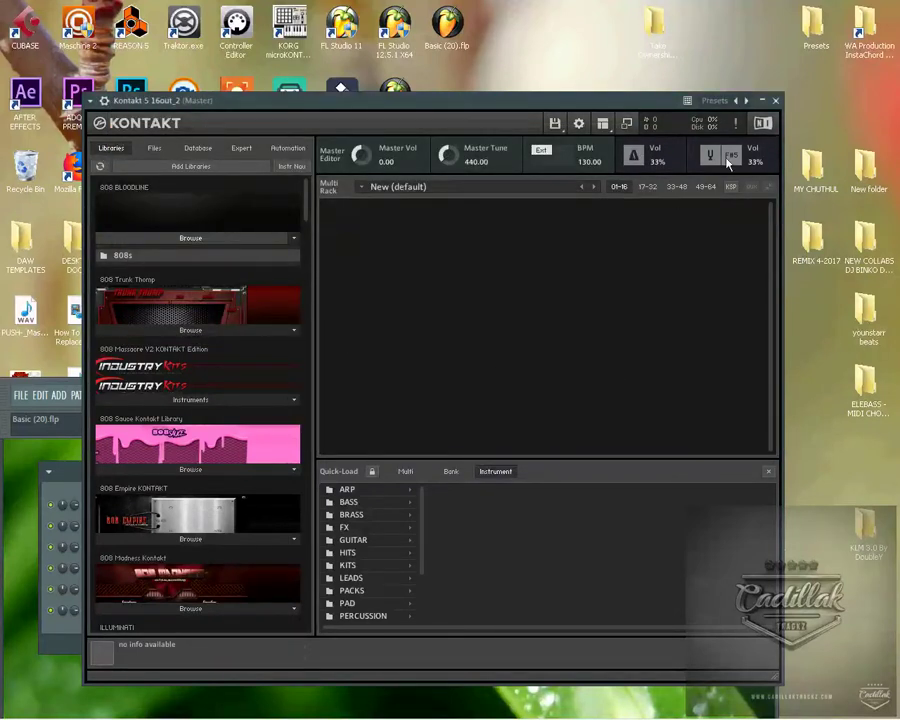
Step: Delete the existing Kontakt channel from the FL Studio channel rack and load a fresh Kontakt 5 16out channel
click(775, 100)
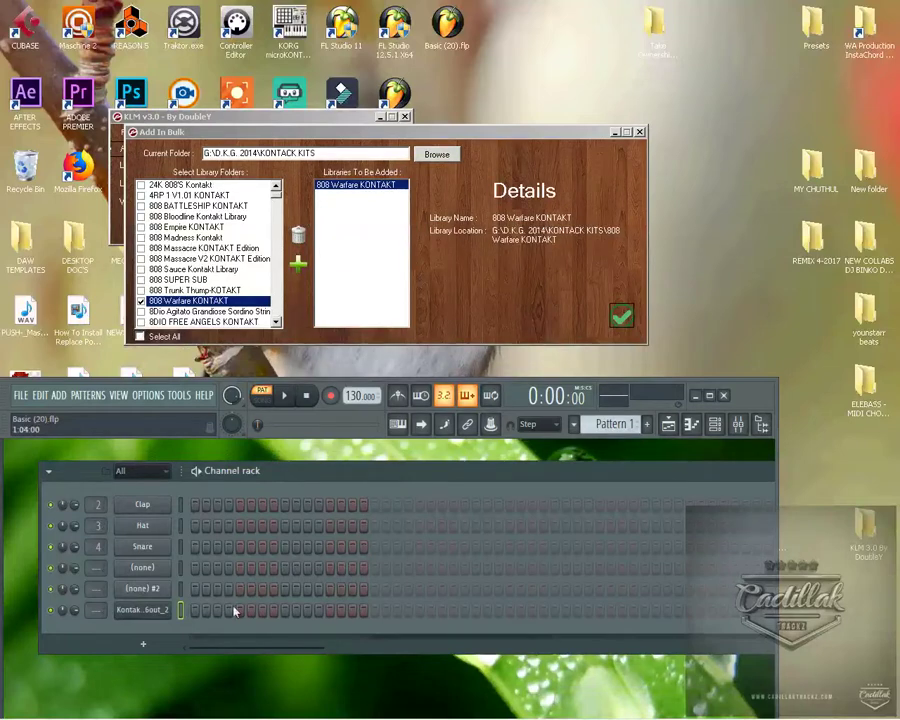
right_click(147, 614)
click(241, 684)
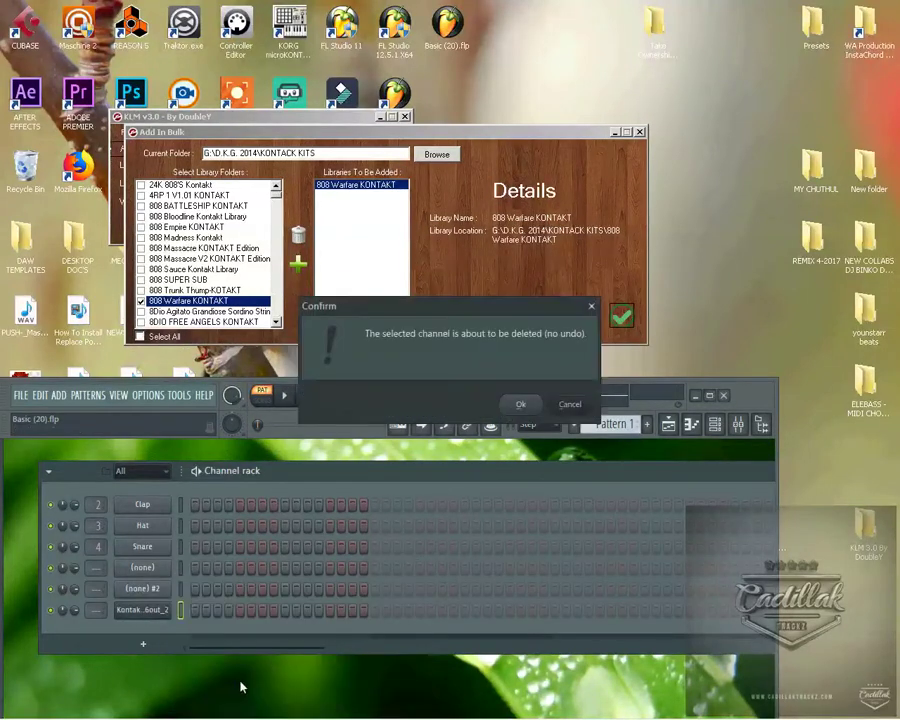
key(Return)
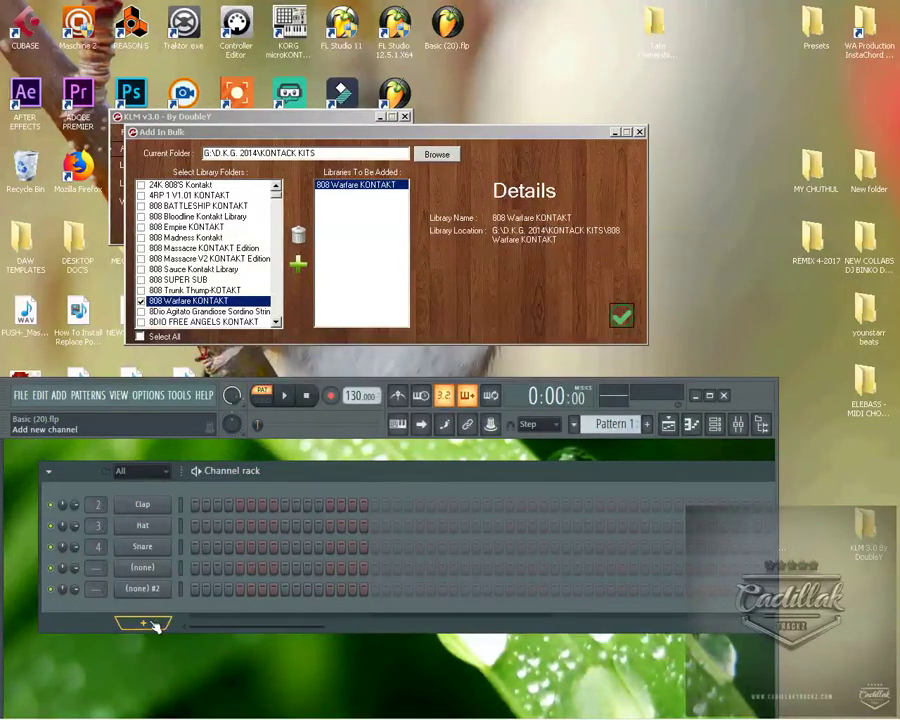
click(155, 623)
click(170, 374)
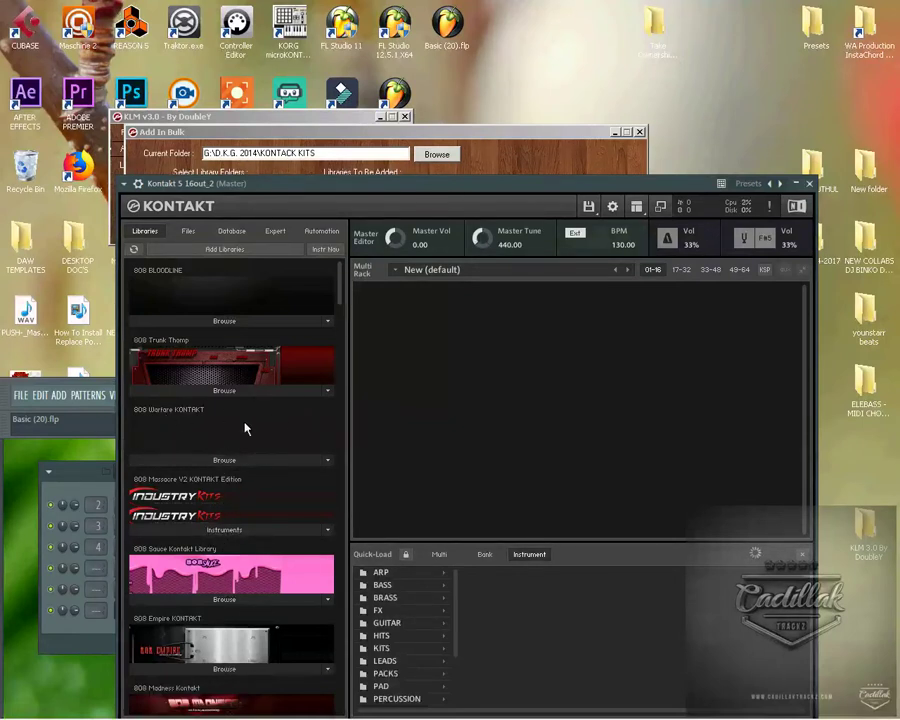
Step: Expand the 808 Warfare KONTAKT library in the Kontakt Libraries list to look through its instruments, and collapse it again
click(236, 461)
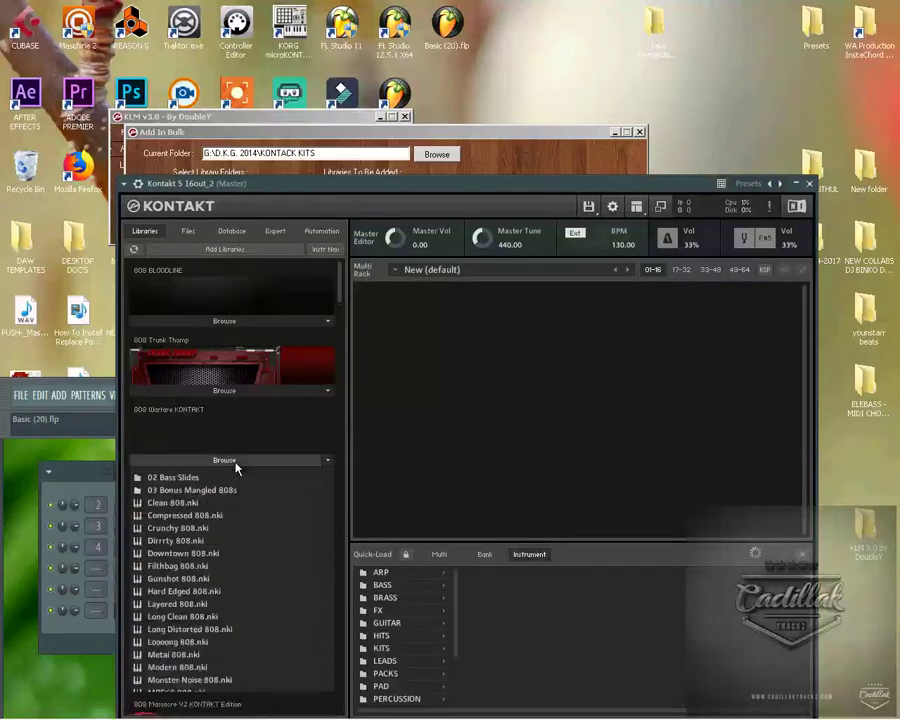
click(220, 324)
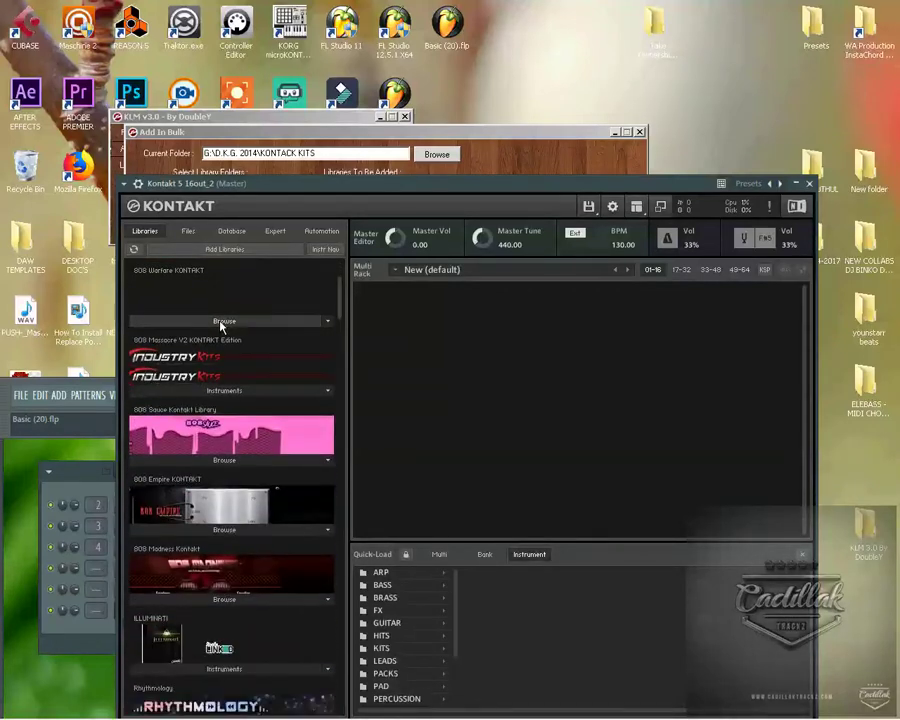
drag(340, 313, 343, 296)
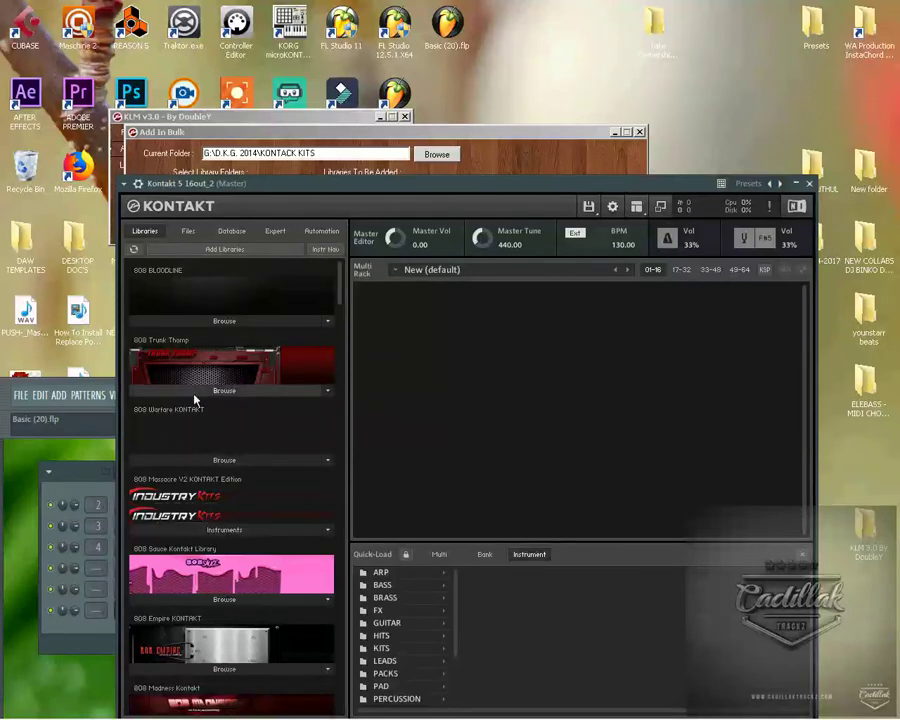
click(221, 462)
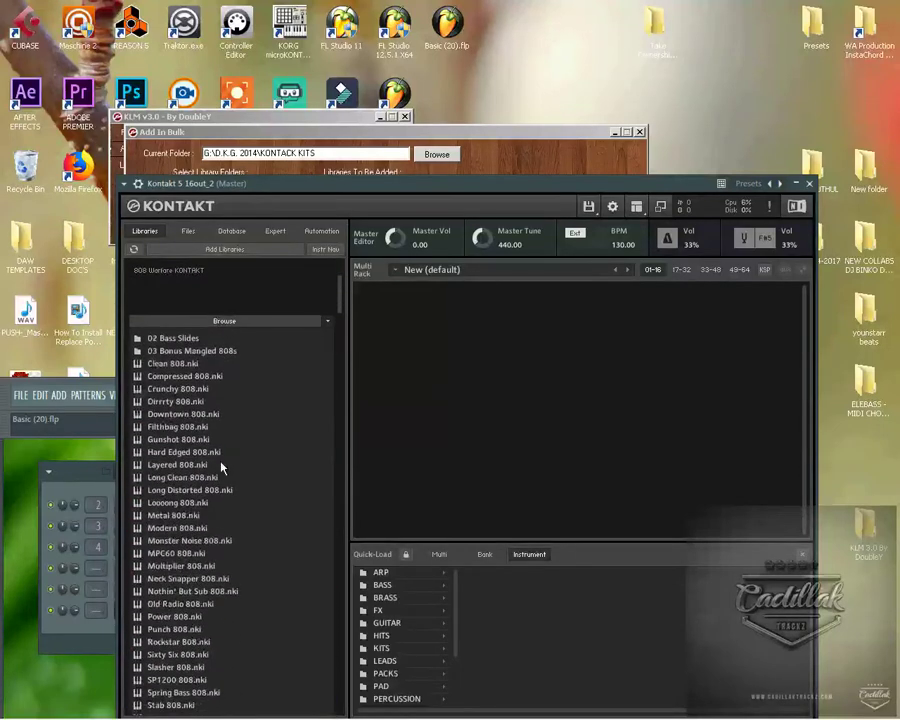
click(221, 320)
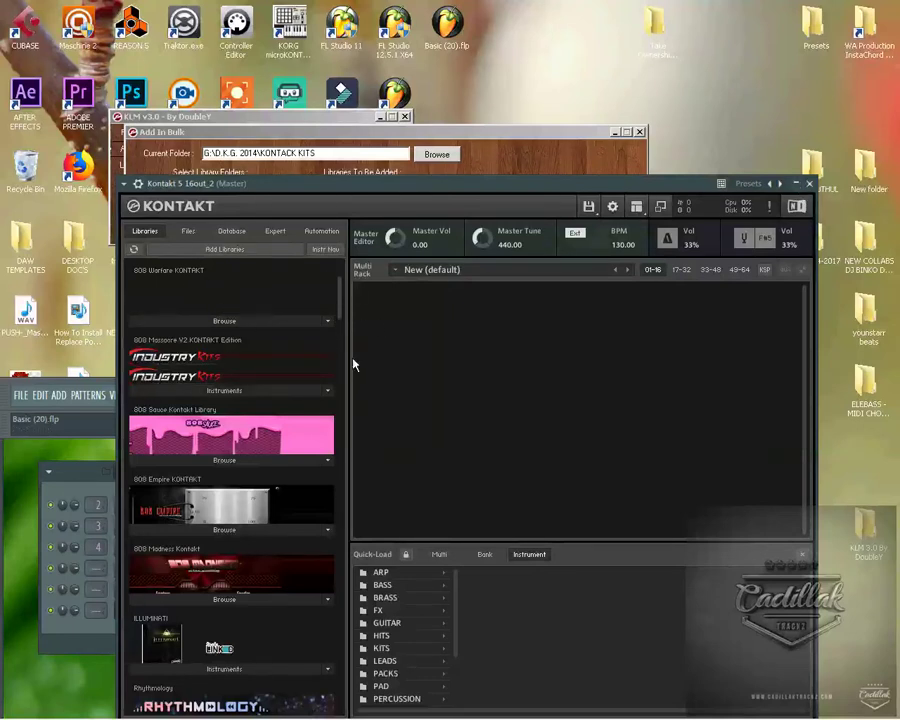
Step: Switch to Windows Explorer and open the folder G:\D.K.G. 2014\KONTACK KITS\808 Warfare KONTAKT
mouse_move(360, 715)
mouse_move(240, 706)
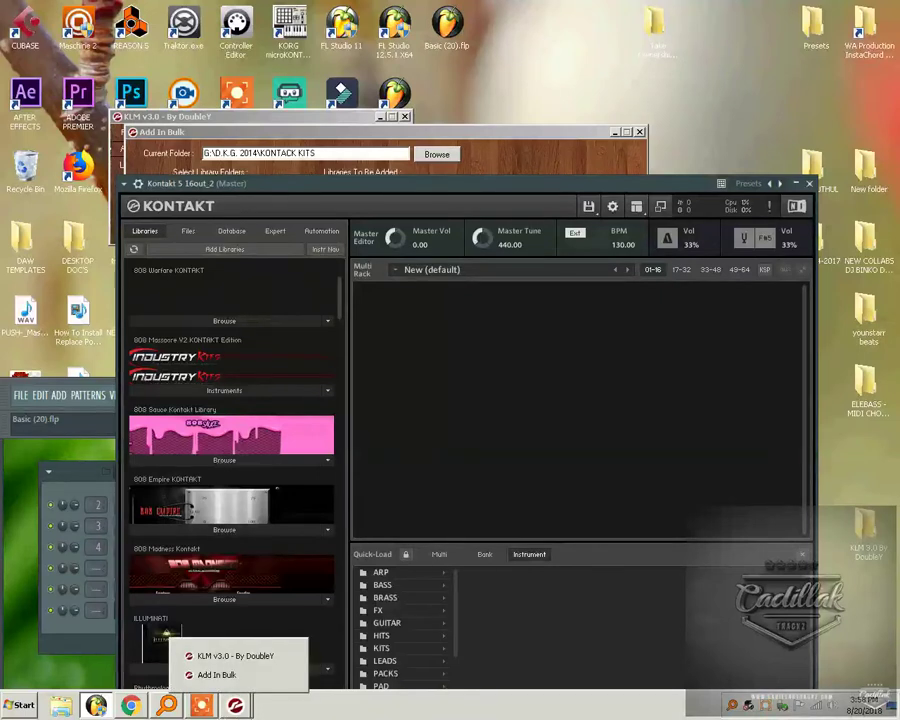
click(60, 708)
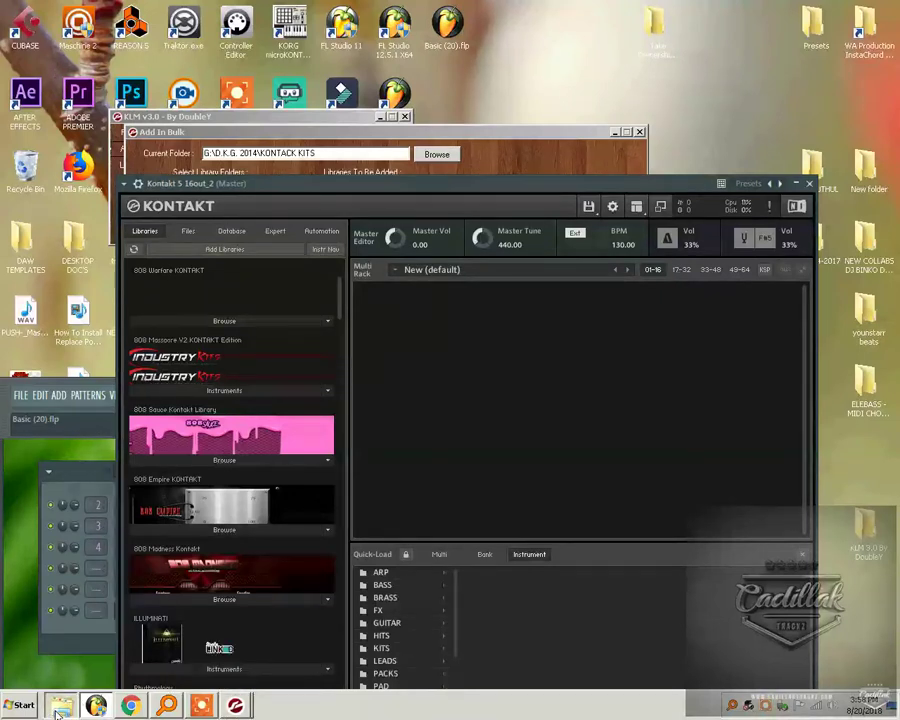
drag(307, 443, 303, 528)
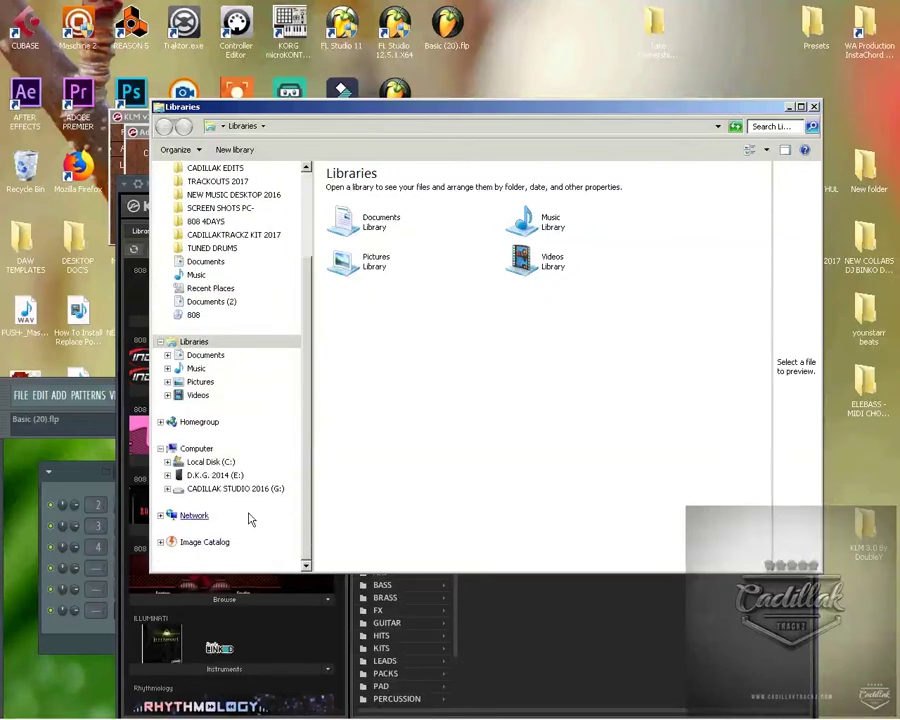
click(262, 488)
click(370, 346)
double_click(372, 345)
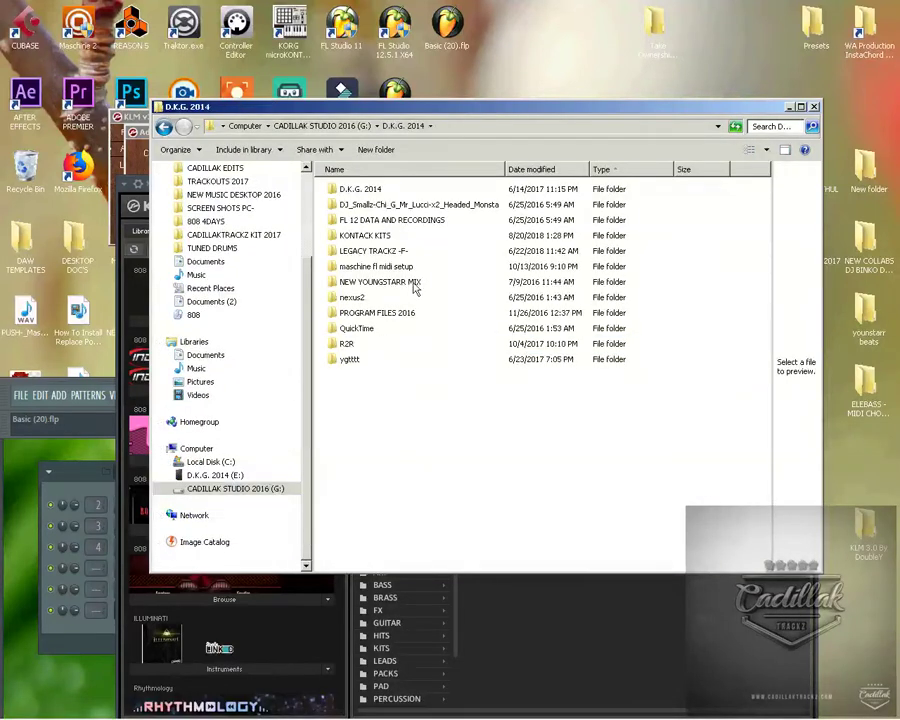
double_click(385, 268)
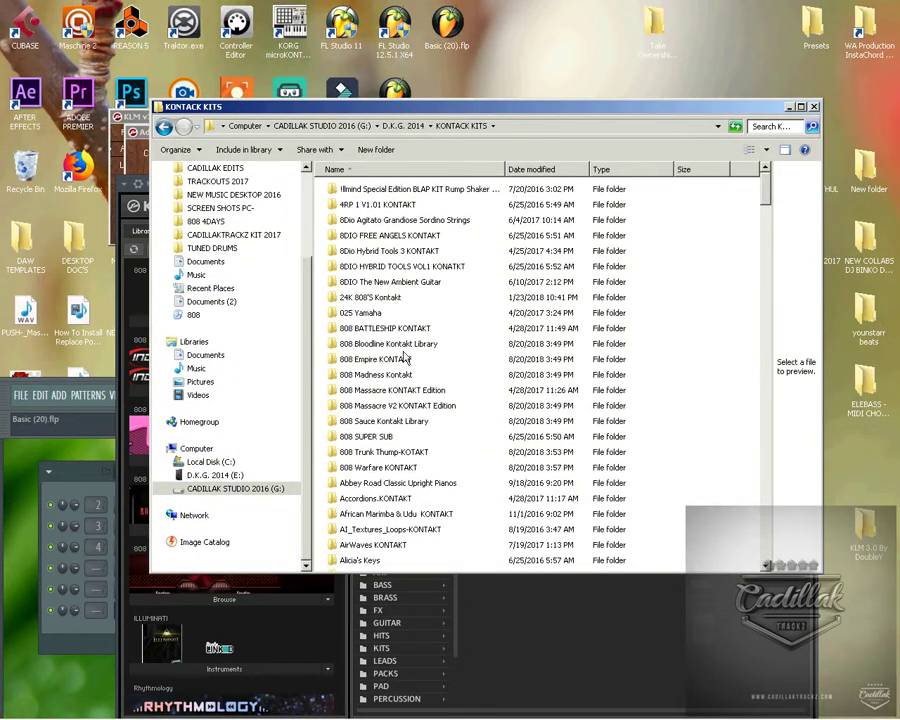
double_click(401, 466)
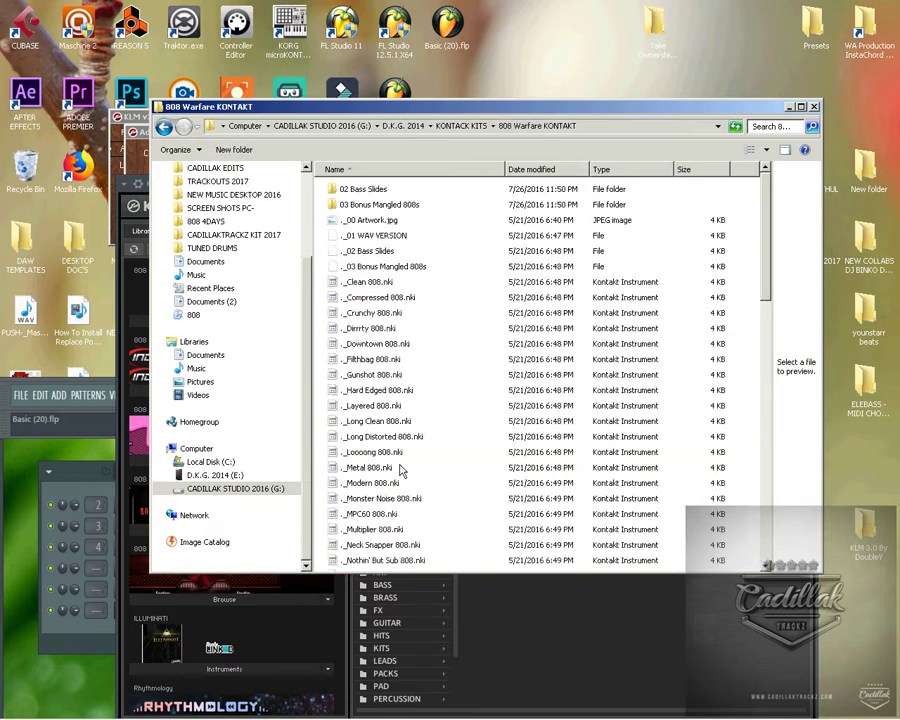
drag(768, 202, 787, 171)
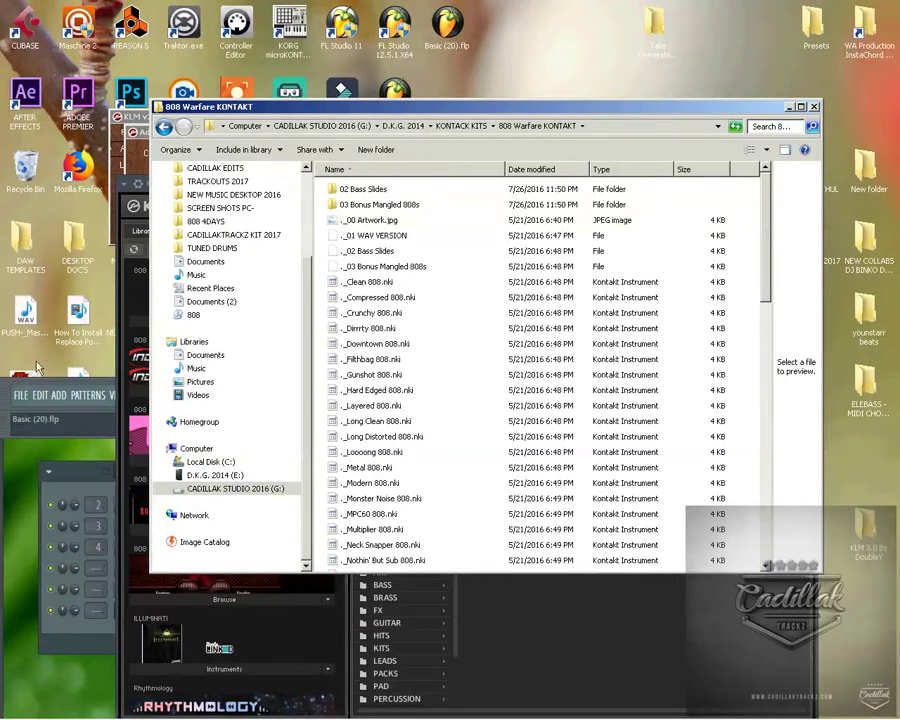
Step: Preview ._00 Artwork.jpg from the 808 Warfare KONTAKT folder and close the viewer
click(378, 220)
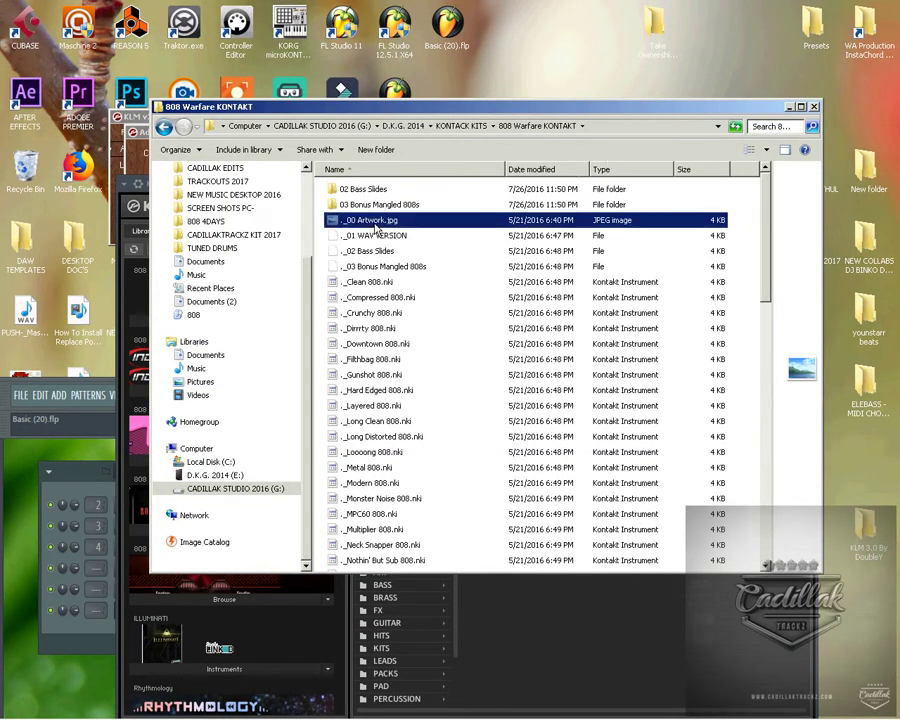
right_click(380, 222)
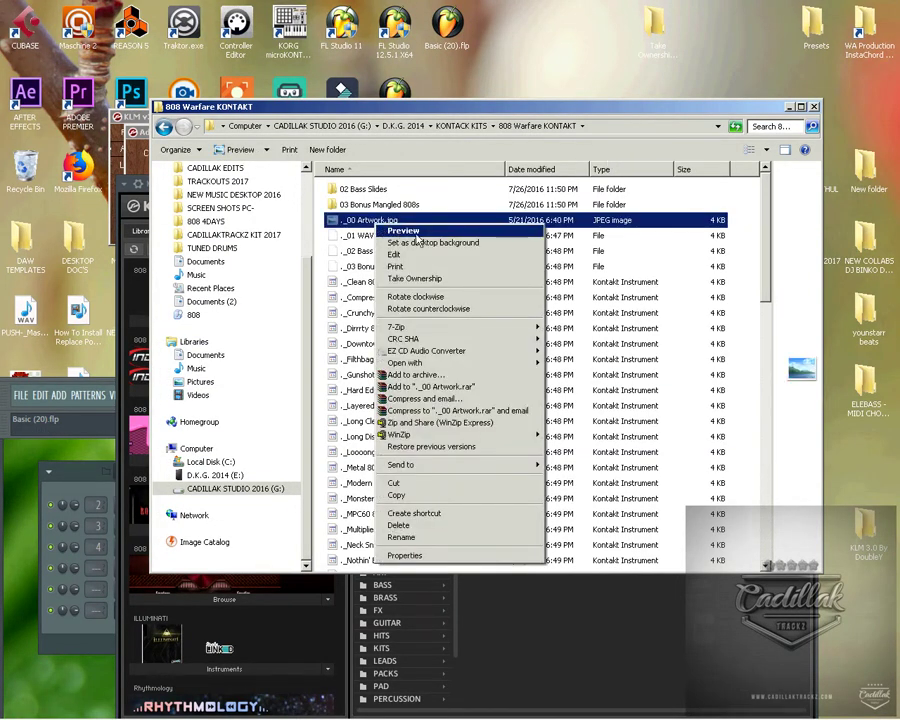
click(398, 231)
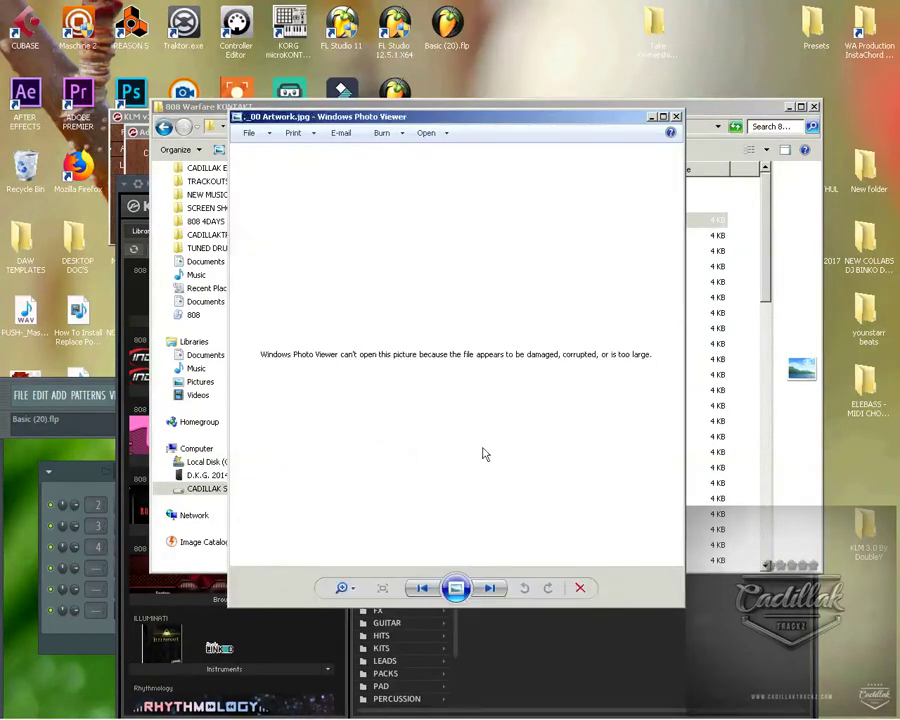
click(676, 117)
Step: Find 00 Artwork.jpg among the library's files, preview the picture, and close the viewer
scroll(552, 353, down, 10)
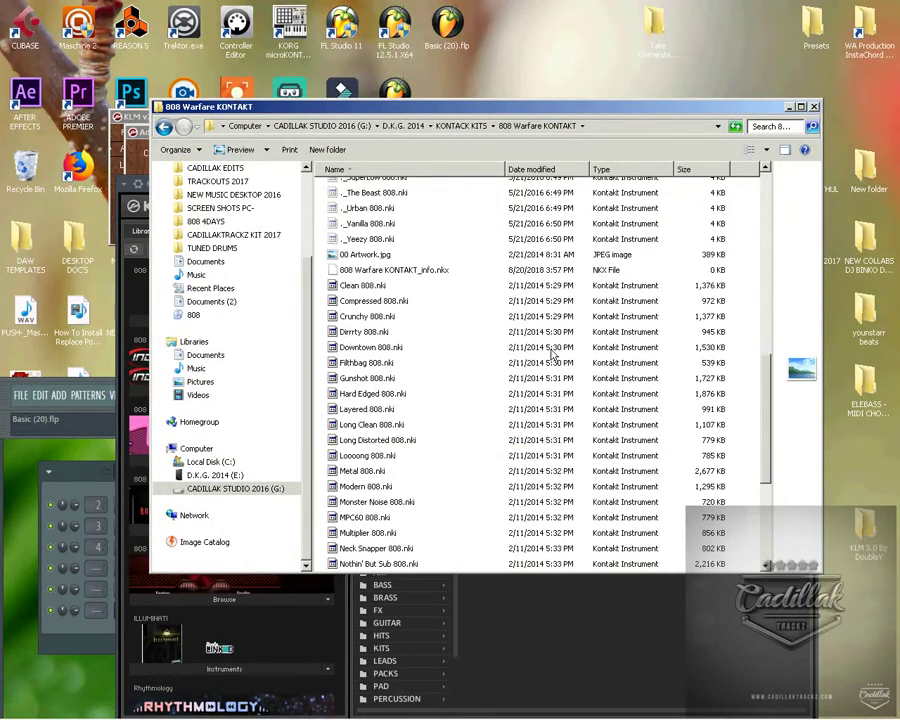
click(370, 254)
right_click(372, 254)
click(410, 263)
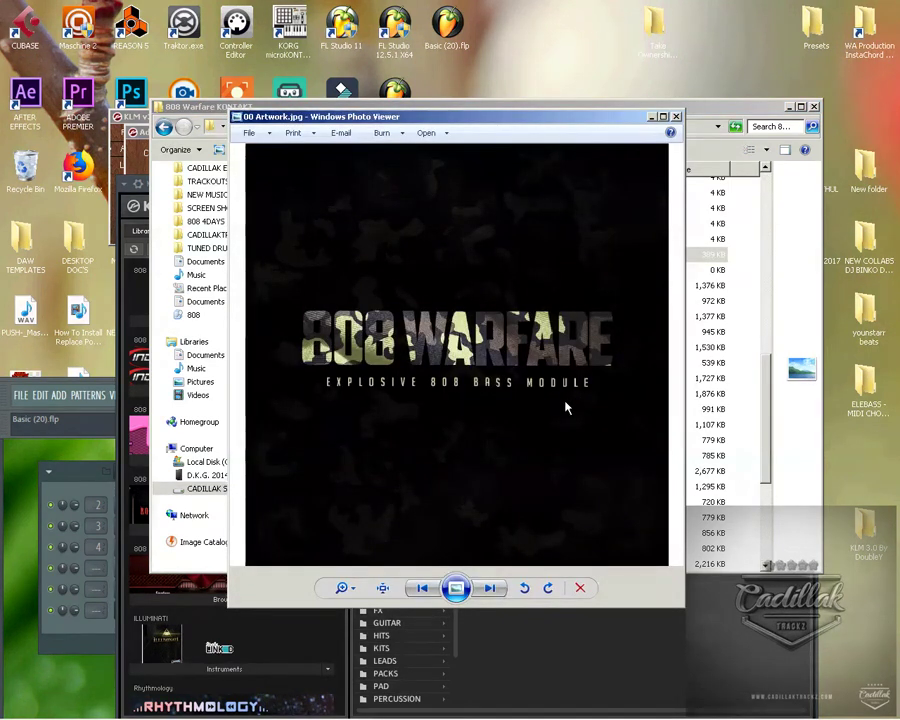
mouse_move(428, 118)
mouse_down()
mouse_move(504, 304)
mouse_move(401, 216)
mouse_move(432, 108)
mouse_up()
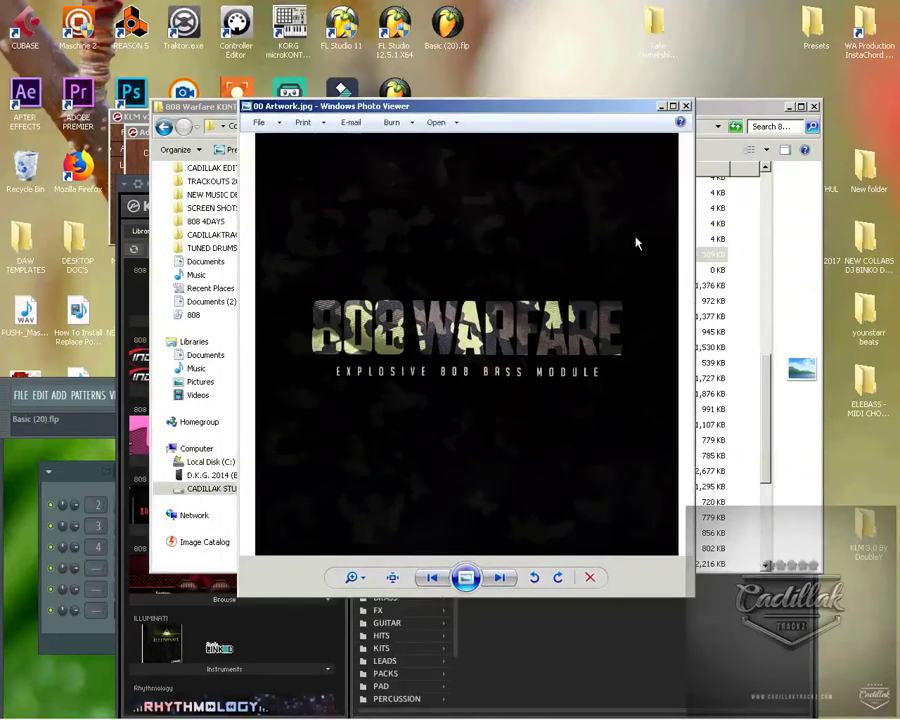
click(687, 106)
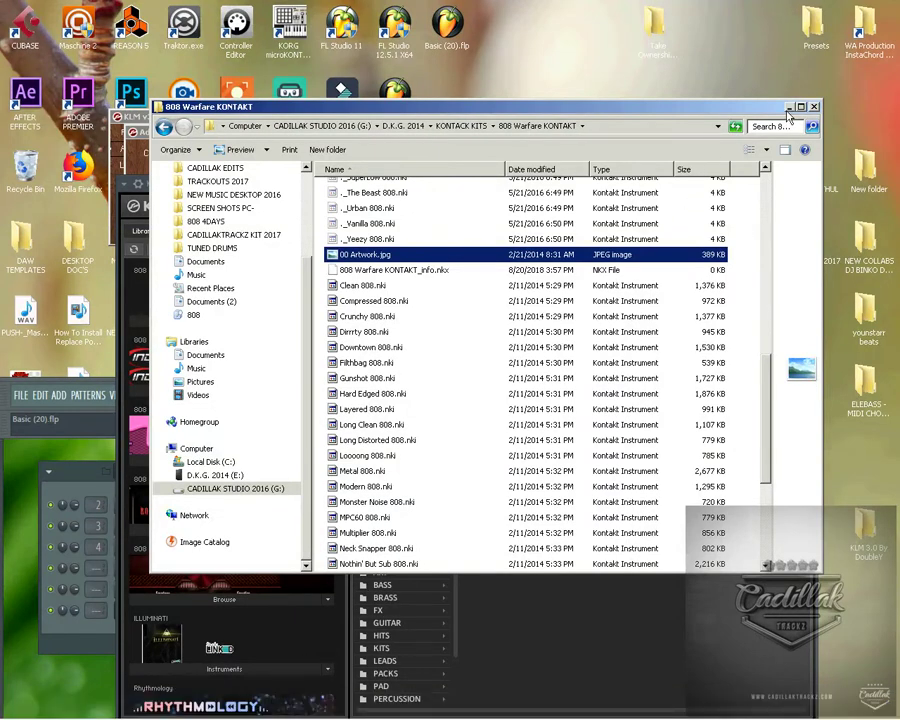
Step: Move the folder and Kontakt windows aside, launch PIXresizer from the desktop, and bring it to the front
drag(763, 113, 738, 62)
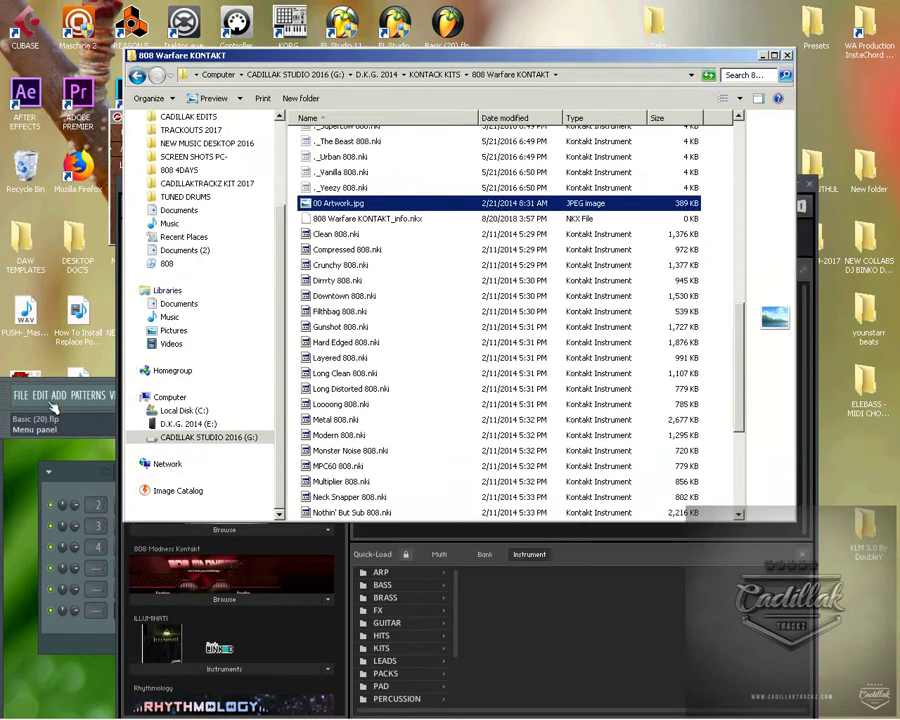
drag(248, 186, 385, 155)
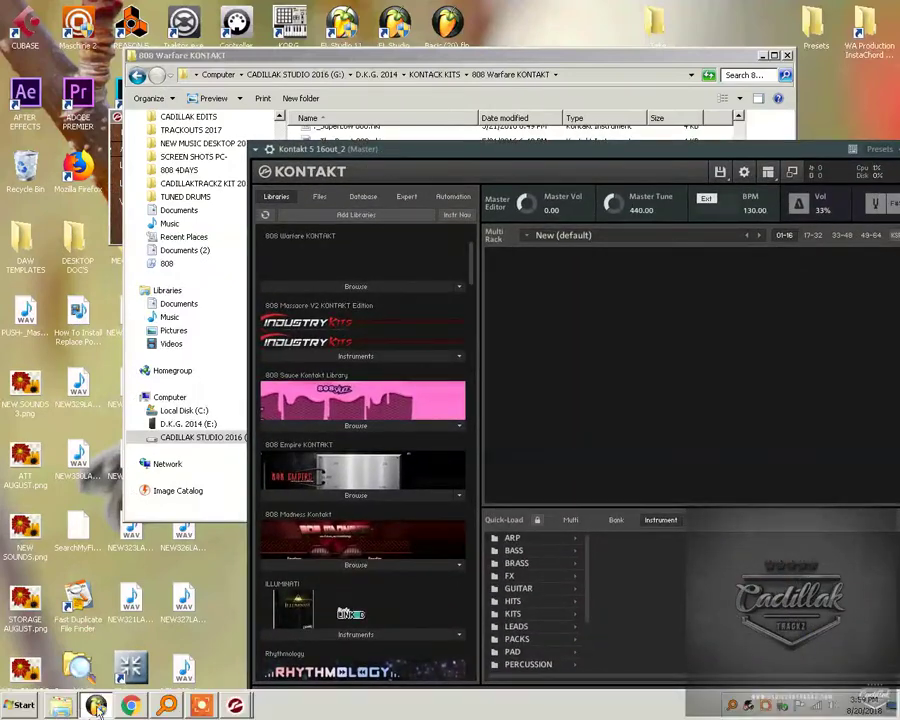
double_click(136, 672)
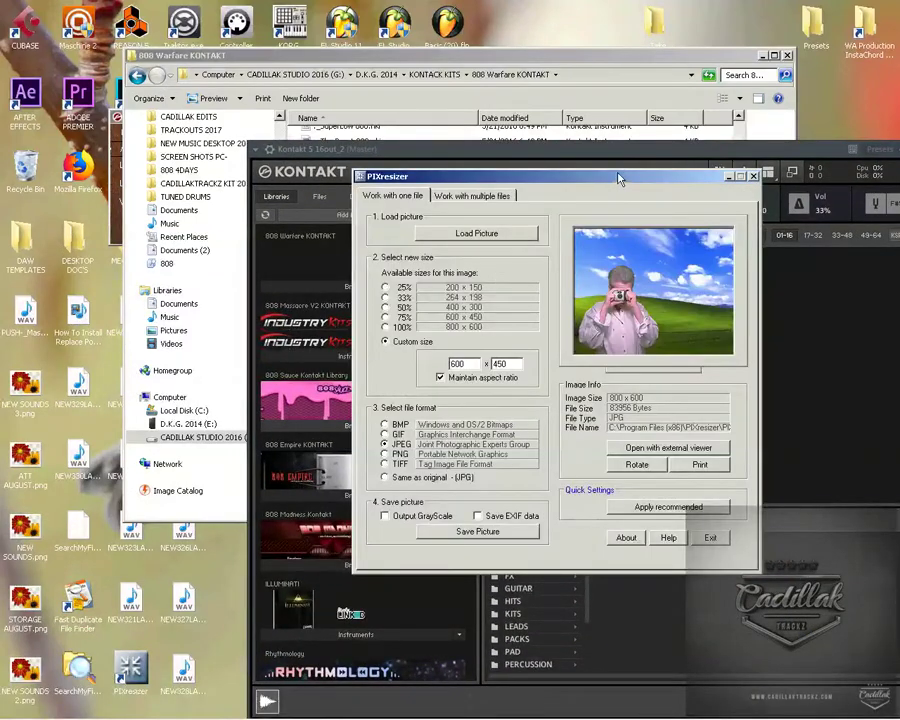
drag(618, 176, 460, 195)
drag(573, 147, 397, 121)
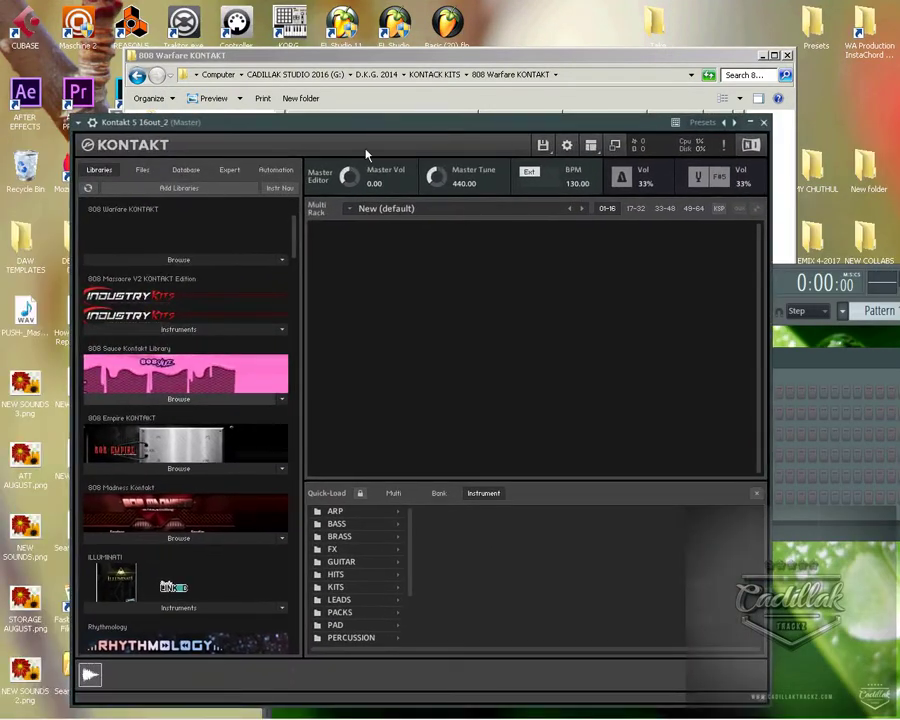
click(278, 706)
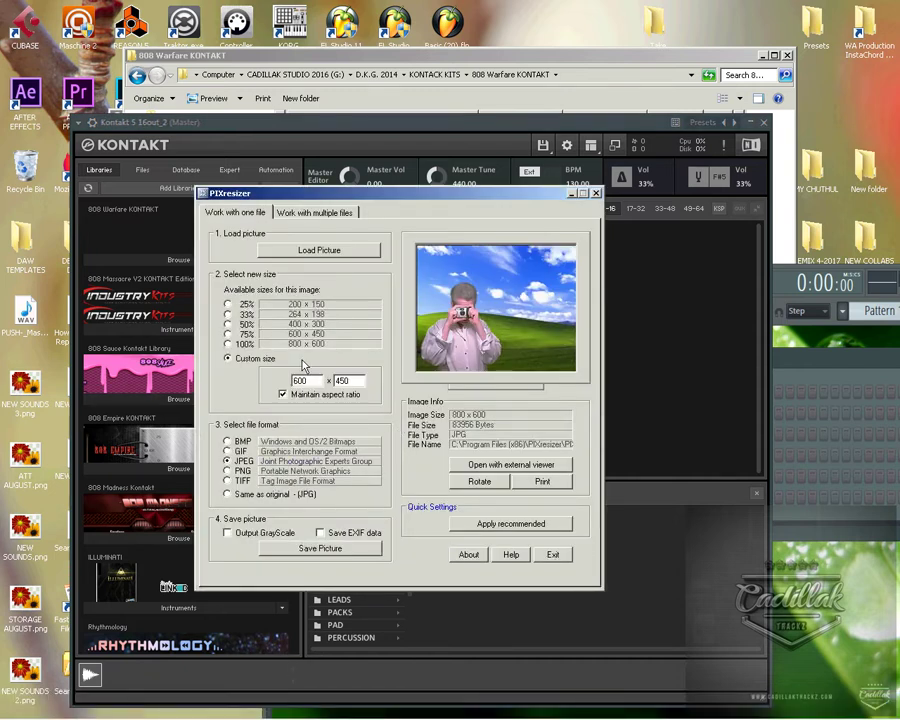
Step: Load 00 Artwork.jpg from the 808 Warfare KONTAKT folder inside KONTACK KITS into PIXresizer
click(334, 251)
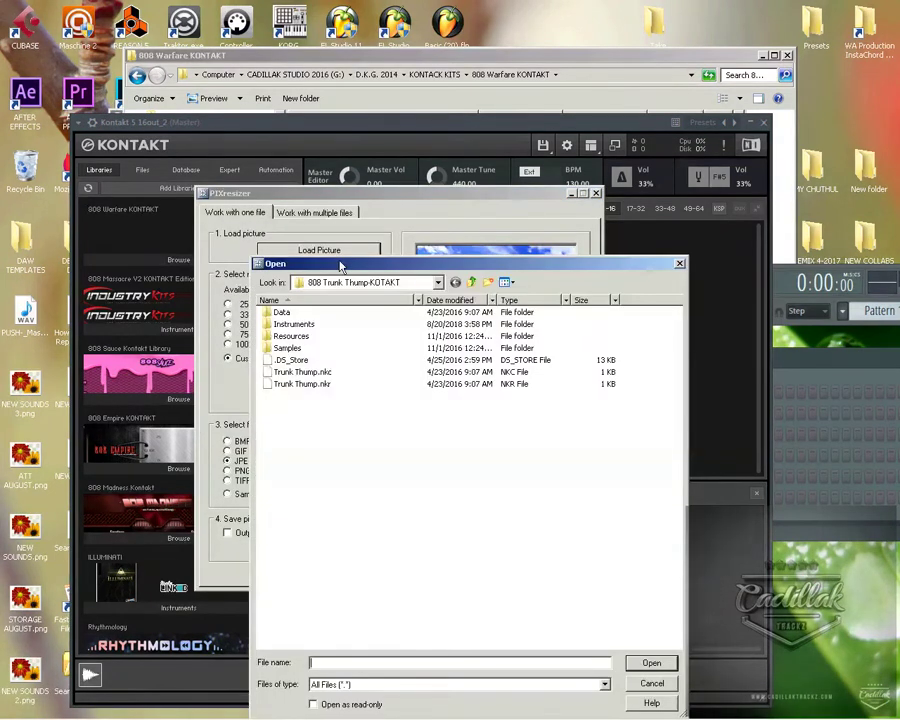
click(437, 282)
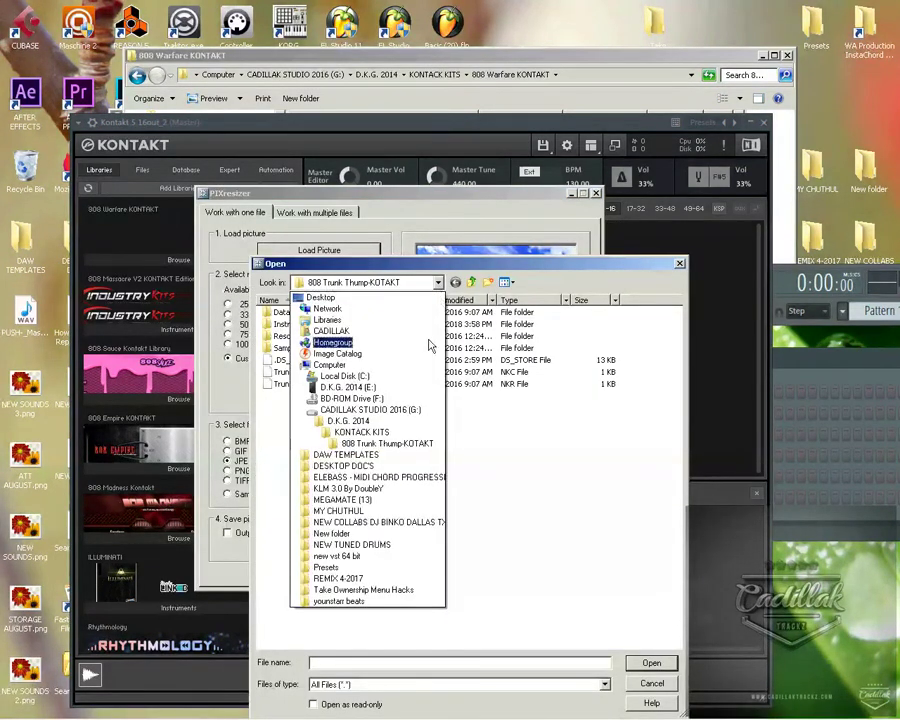
click(418, 432)
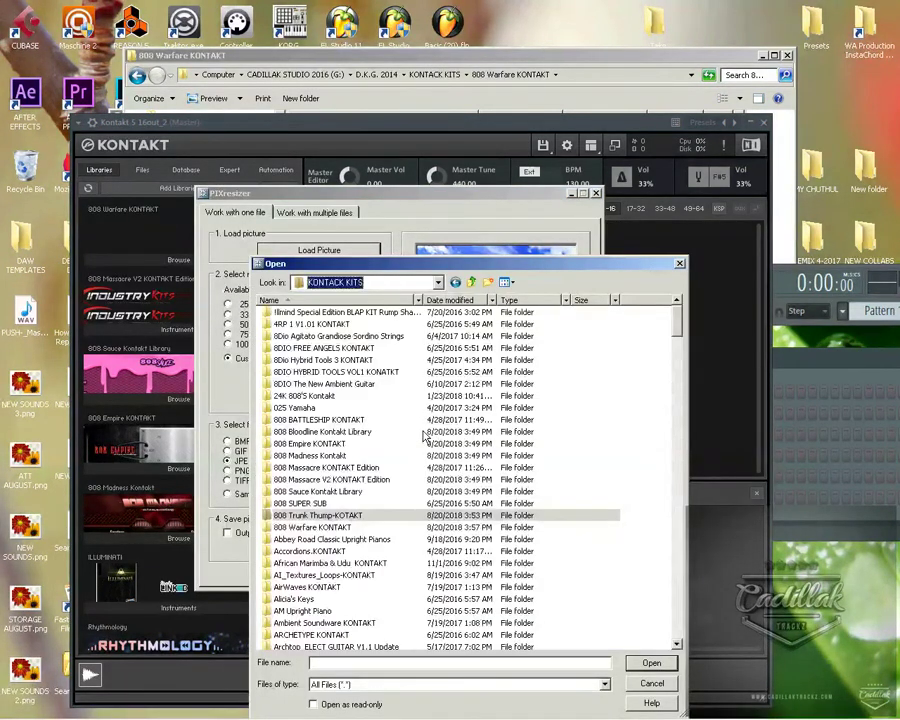
double_click(318, 529)
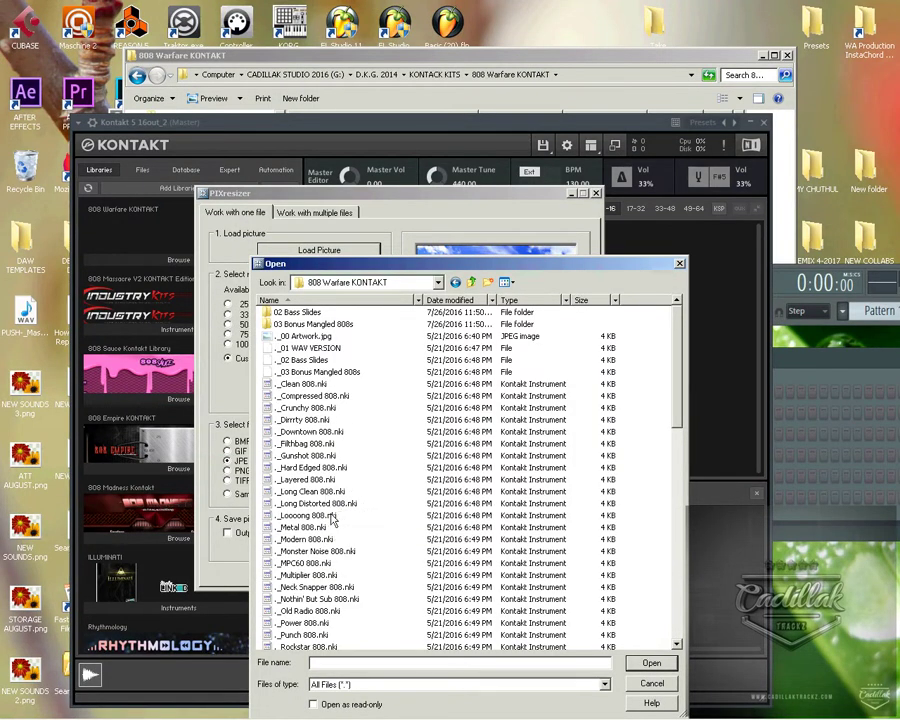
click(510, 300)
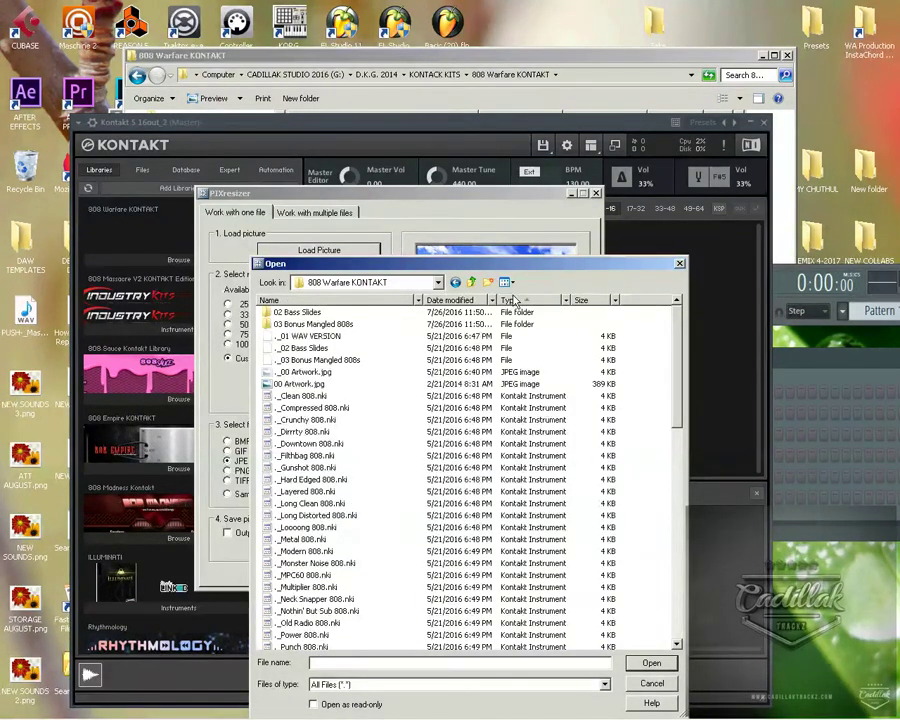
click(300, 384)
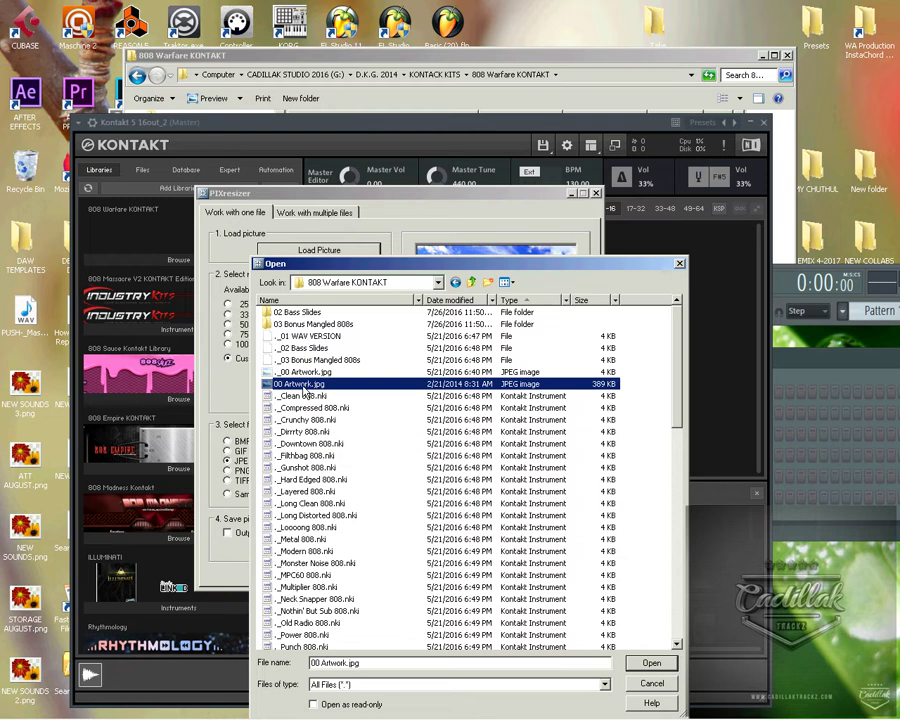
click(651, 663)
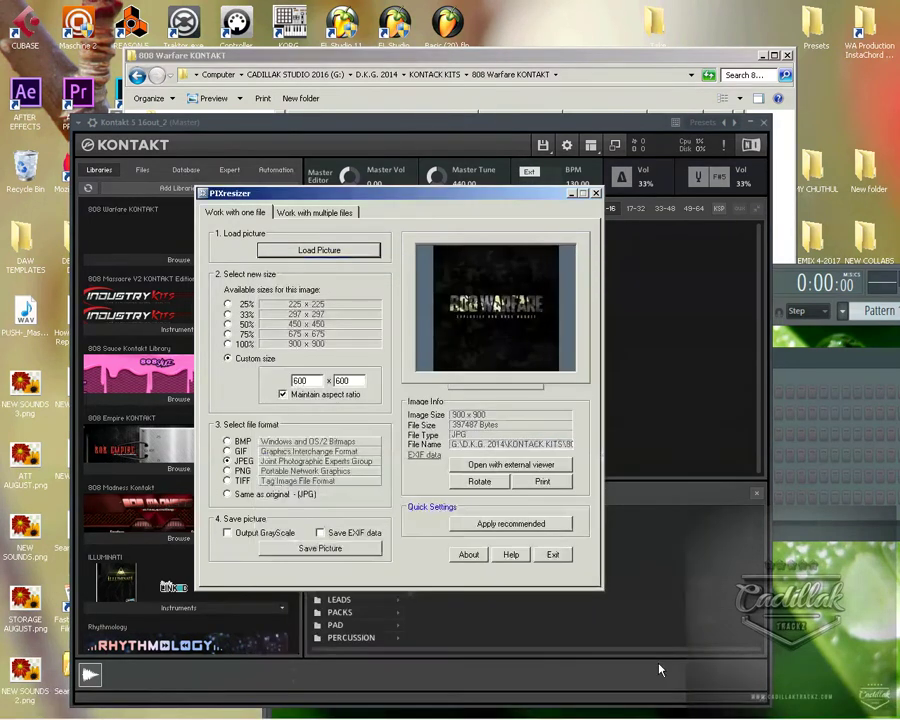
Step: Set the artwork's custom size to 224 x 224 and its file format to PNG
double_click(300, 380)
text(224)
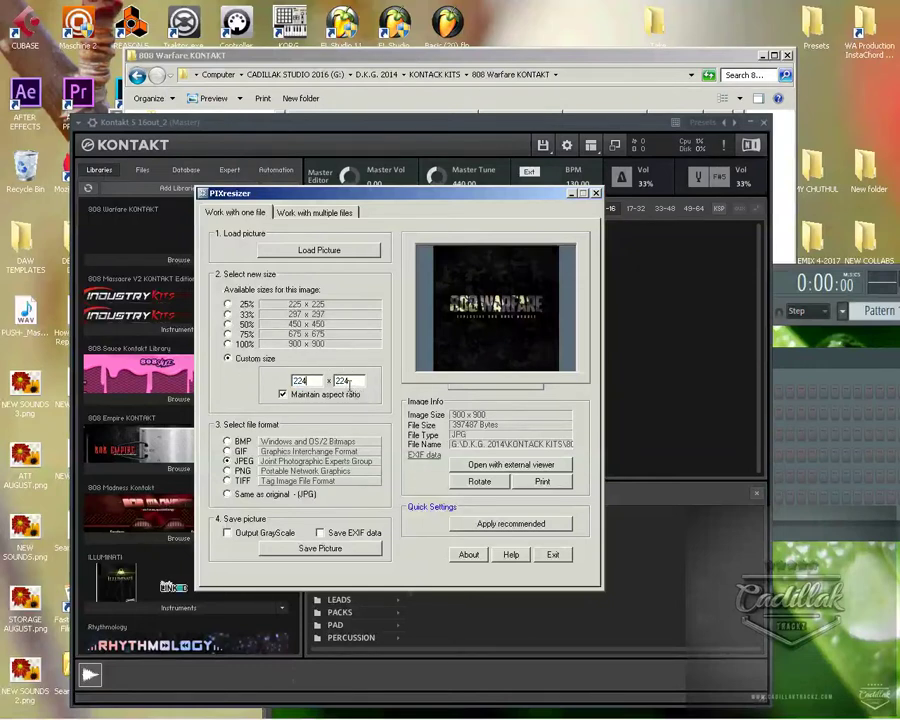
double_click(357, 381)
click(229, 470)
Step: Start saving the resized picture and choose the 808 Warfare KONTAKT folder inside KONTACK KITS as its destination
click(328, 549)
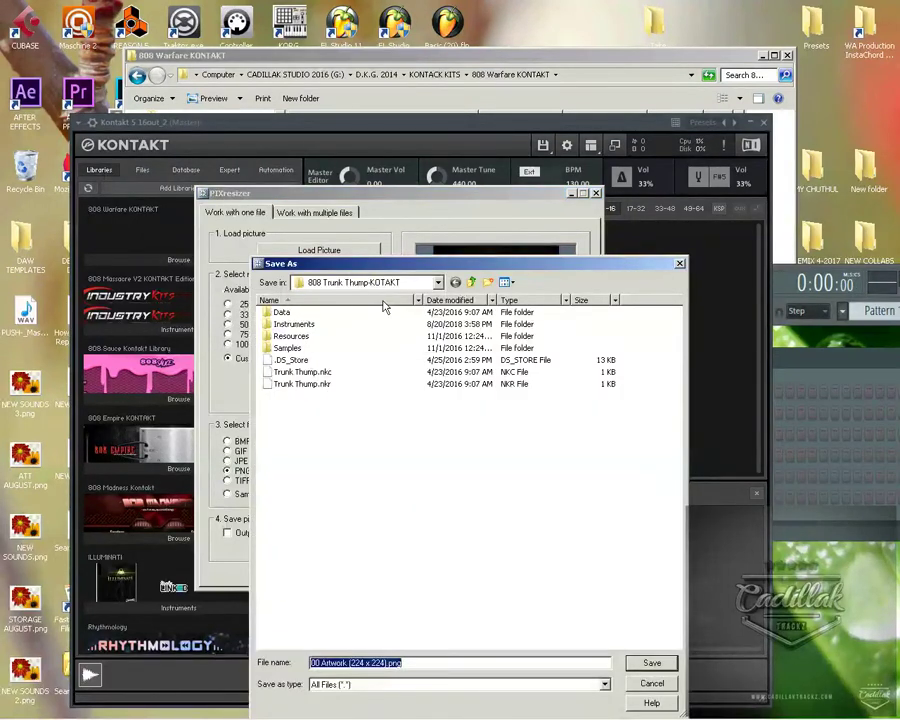
click(437, 282)
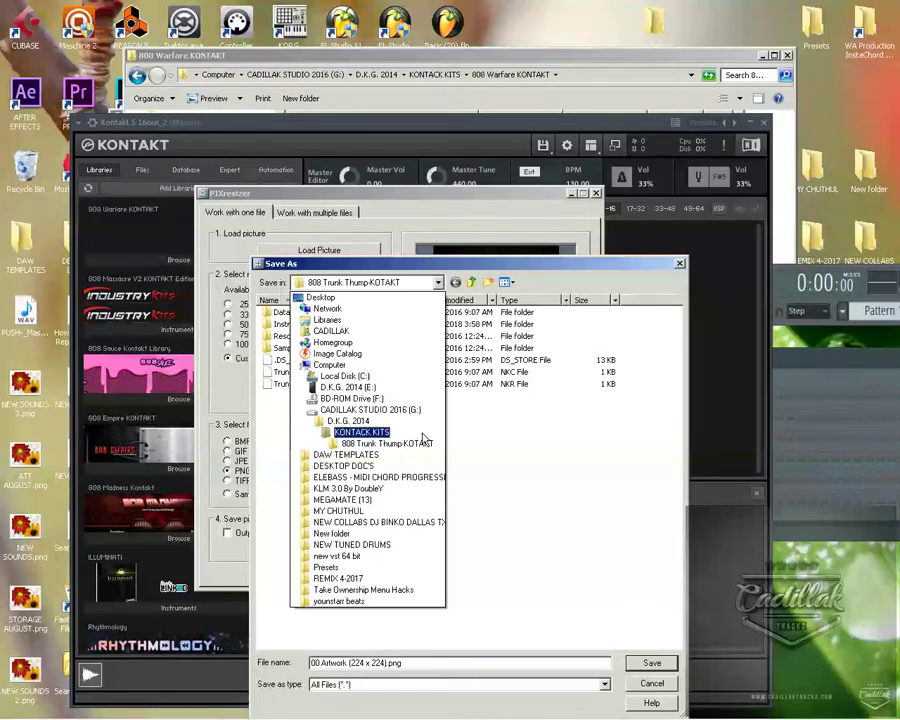
click(362, 432)
double_click(330, 527)
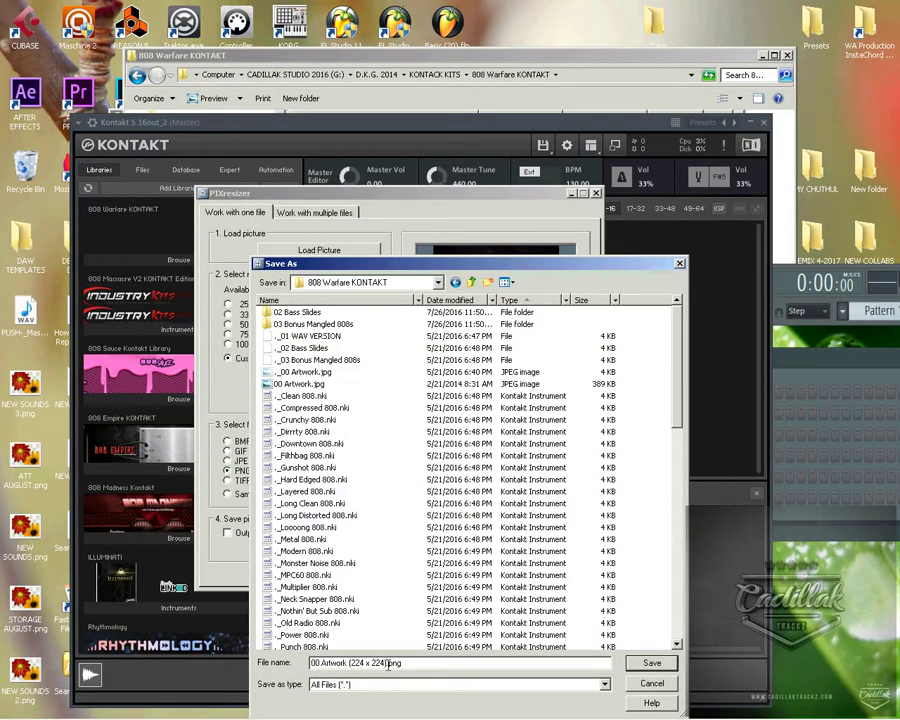
Step: Name the resized picture wallpaper.png, save it, and close PIXresizer
key(BackSpace)
key(BackSpace)
key(BackSpace)
key(BackSpace)
key(BackSpace)
key(BackSpace)
key(BackSpace)
key(BackSpace)
key(BackSpace)
key(BackSpace)
key(BackSpace)
key(BackSpace)
key(BackSpace)
key(BackSpace)
key(BackSpace)
key(BackSpace)
key(BackSpace)
key(BackSpace)
key(BackSpace)
key(BackSpace)
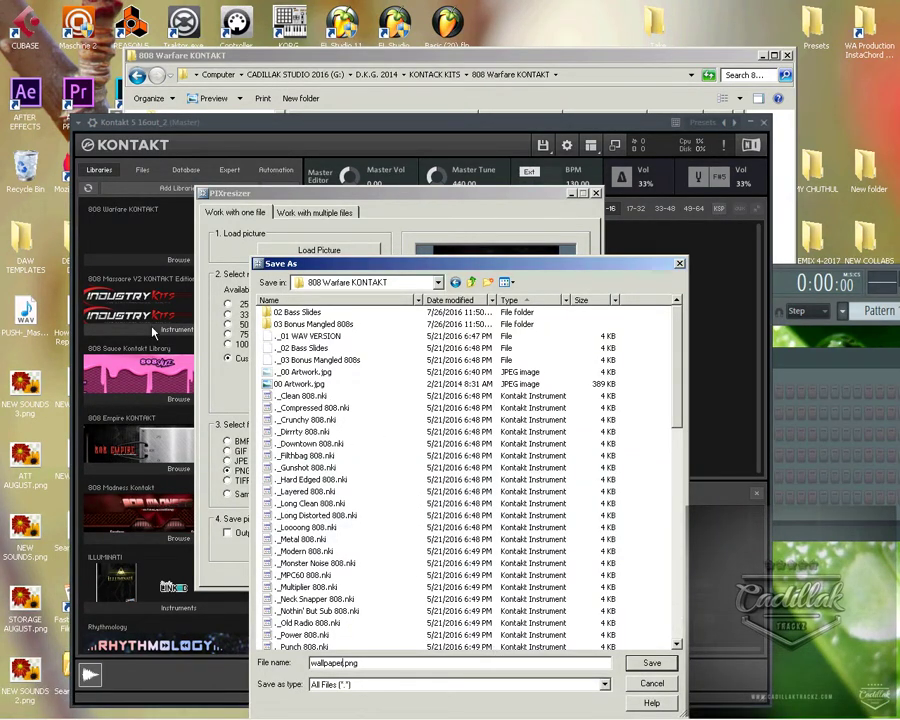
click(651, 663)
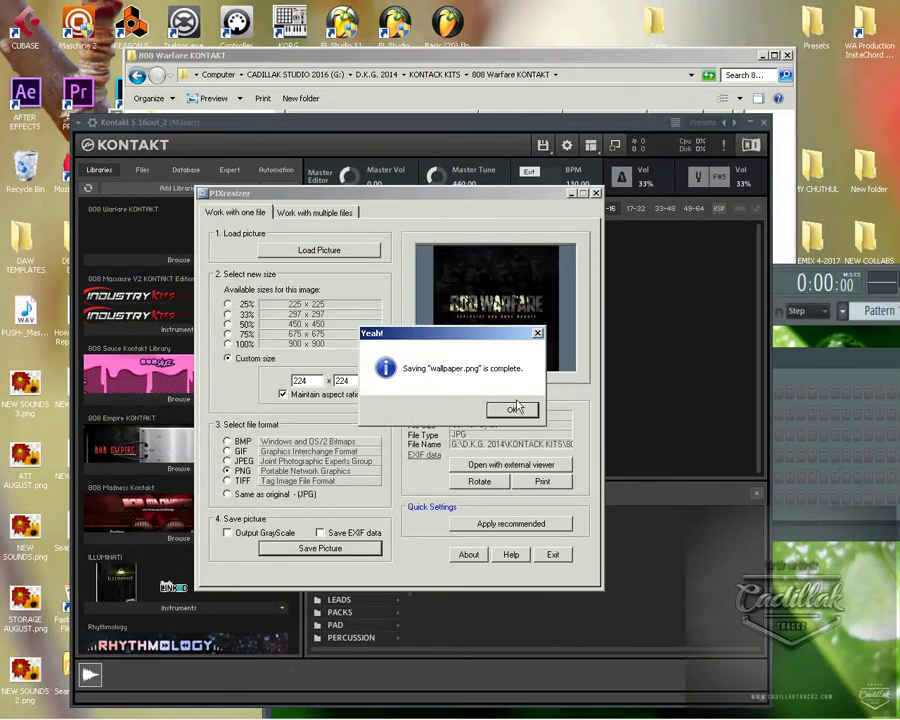
click(512, 406)
click(596, 196)
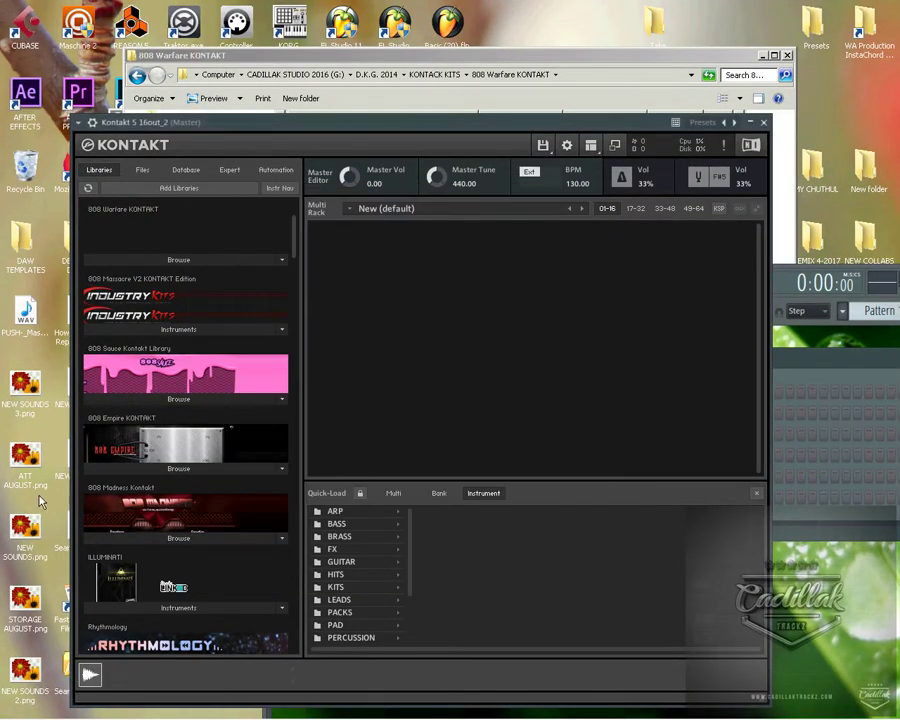
Step: Close the Kontakt window and delete the Kontakt 5 16out_2 channel from FL Studio's Channel rack
click(763, 122)
right_click(436, 495)
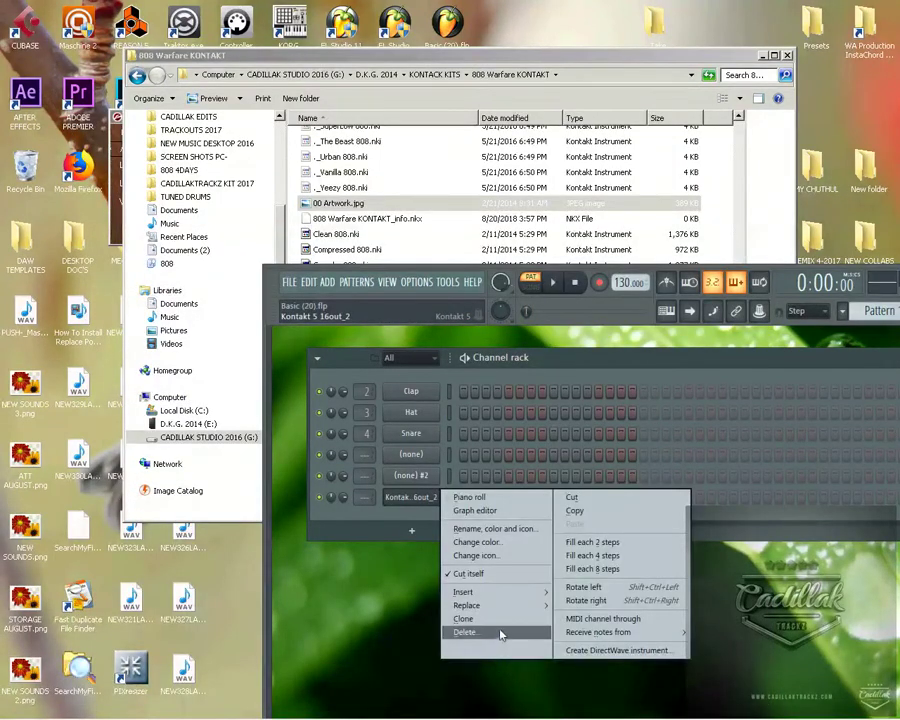
click(501, 635)
click(518, 402)
Step: Add a new Kontakt 5 16out_2 channel to the Channel rack and move its window up to show the whole library list
click(411, 510)
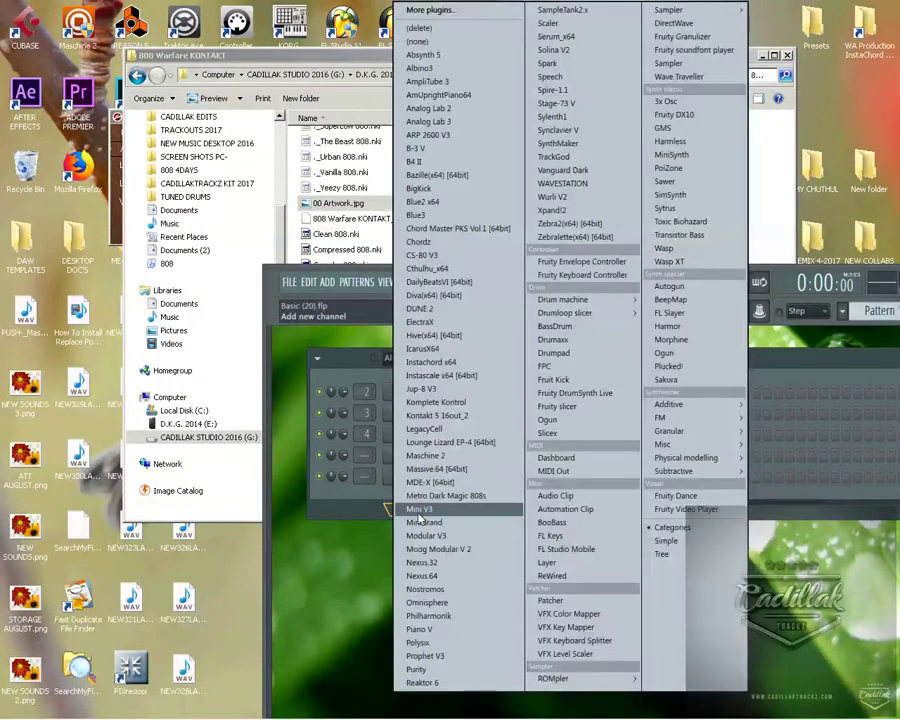
click(454, 414)
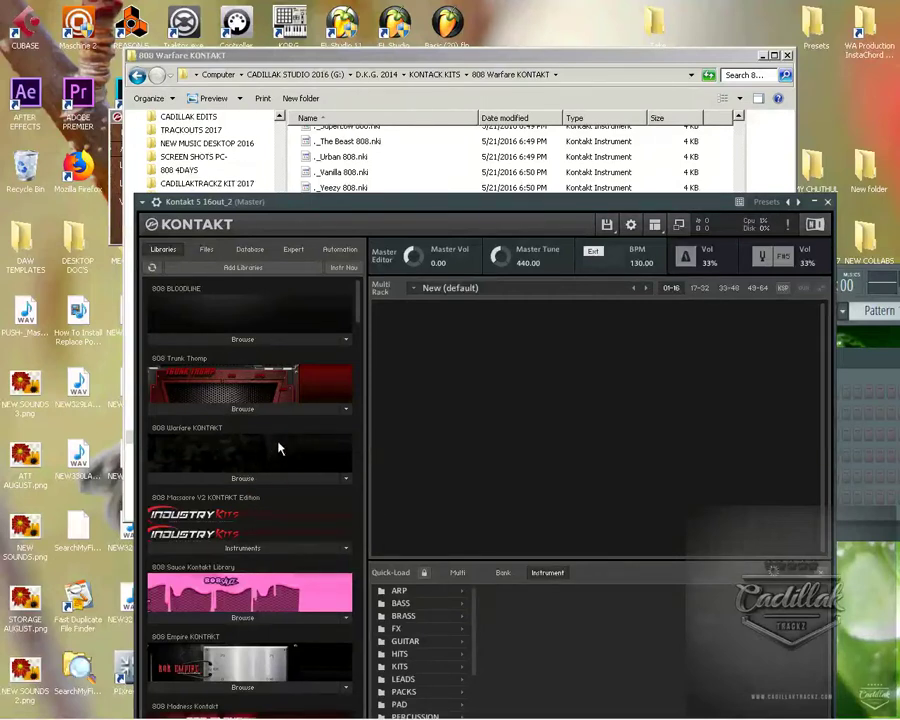
drag(456, 208, 440, 60)
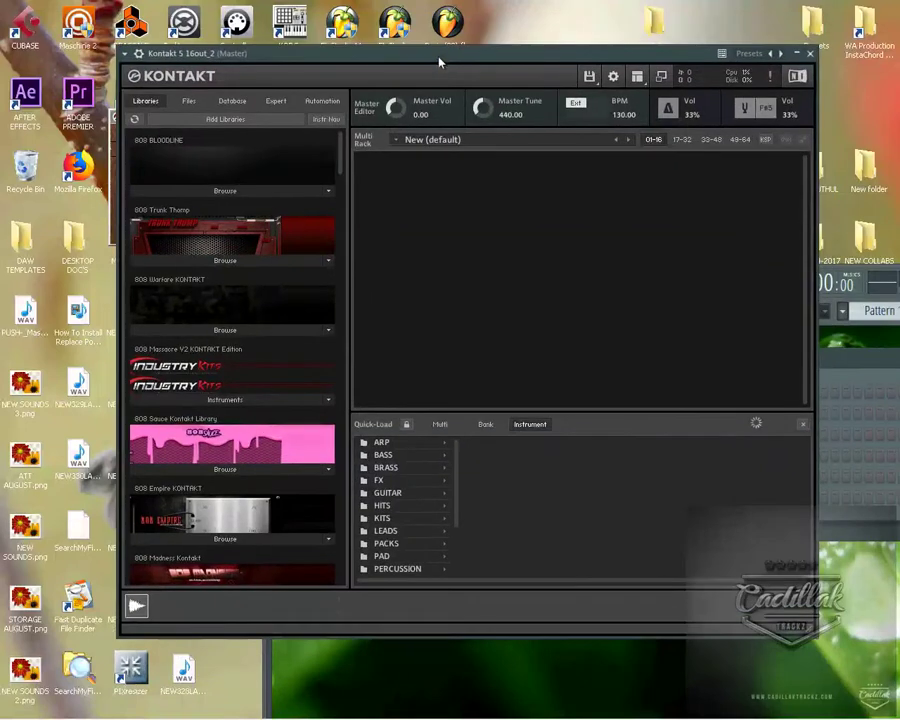
Step: Examine the artwork banners in Kontakt's library list, and browse the 808 Warfare KONTAKT library's instruments before collapsing them again
drag(235, 293, 200, 302)
drag(344, 163, 340, 197)
drag(340, 165, 346, 217)
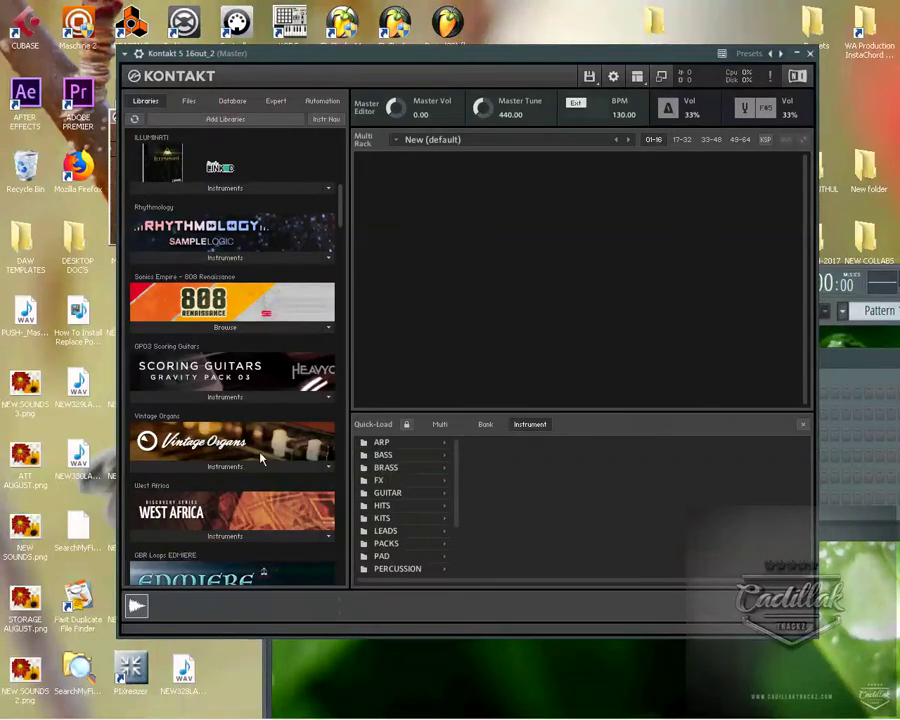
drag(345, 224, 331, 165)
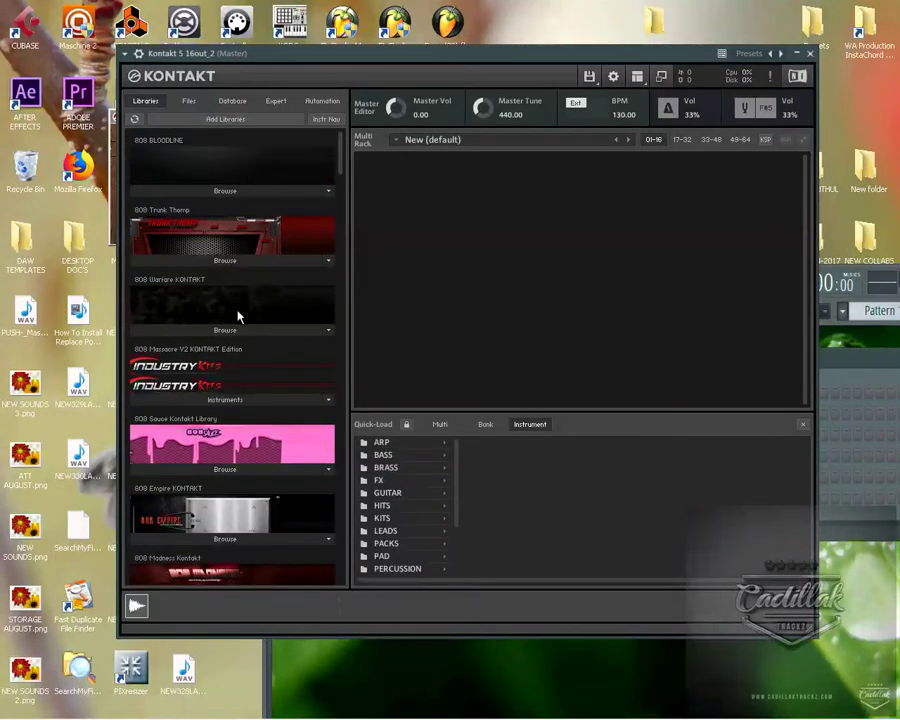
click(224, 333)
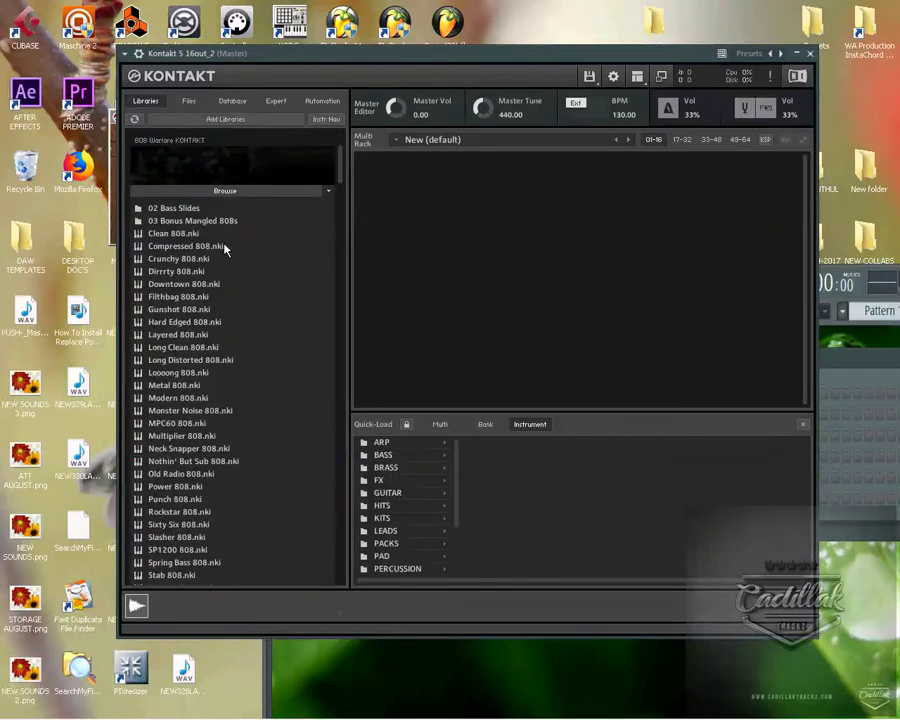
click(225, 191)
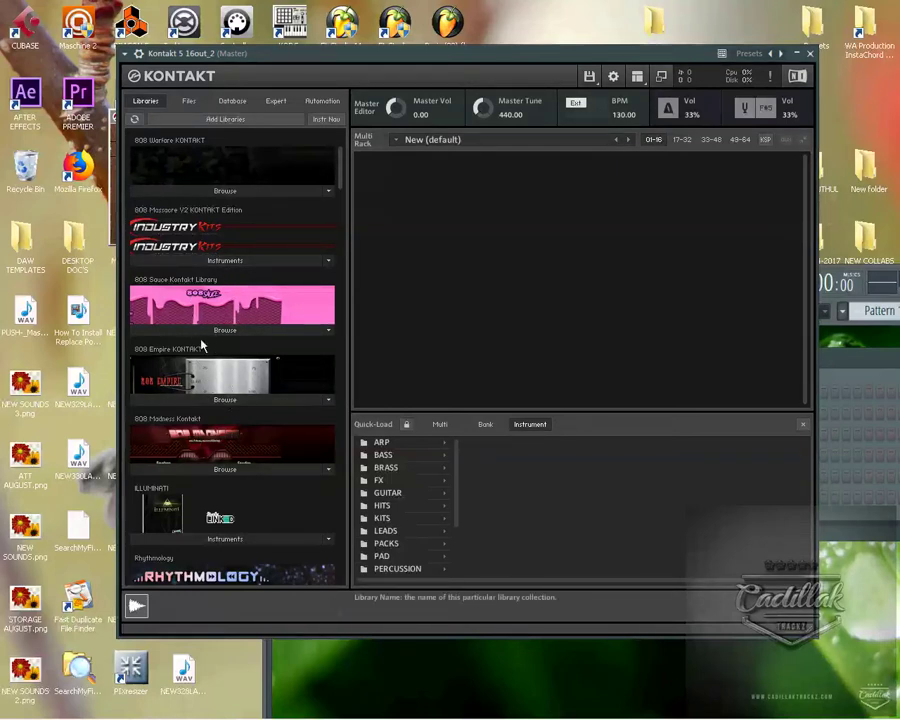
click(236, 190)
click(231, 194)
drag(330, 177, 342, 132)
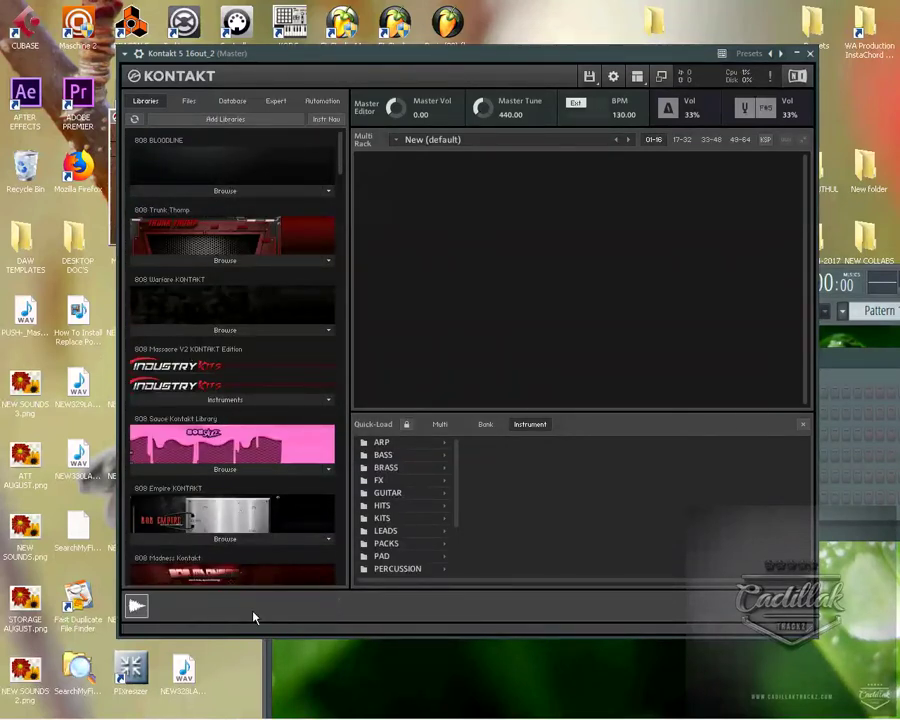
mouse_move(342, 711)
mouse_move(235, 707)
click(235, 707)
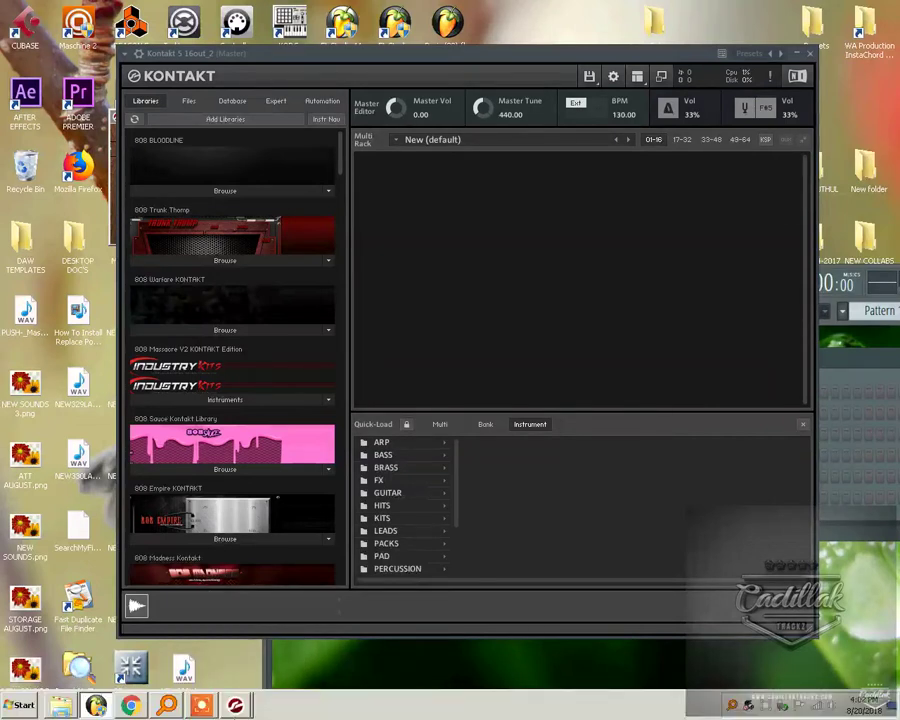
mouse_move(238, 707)
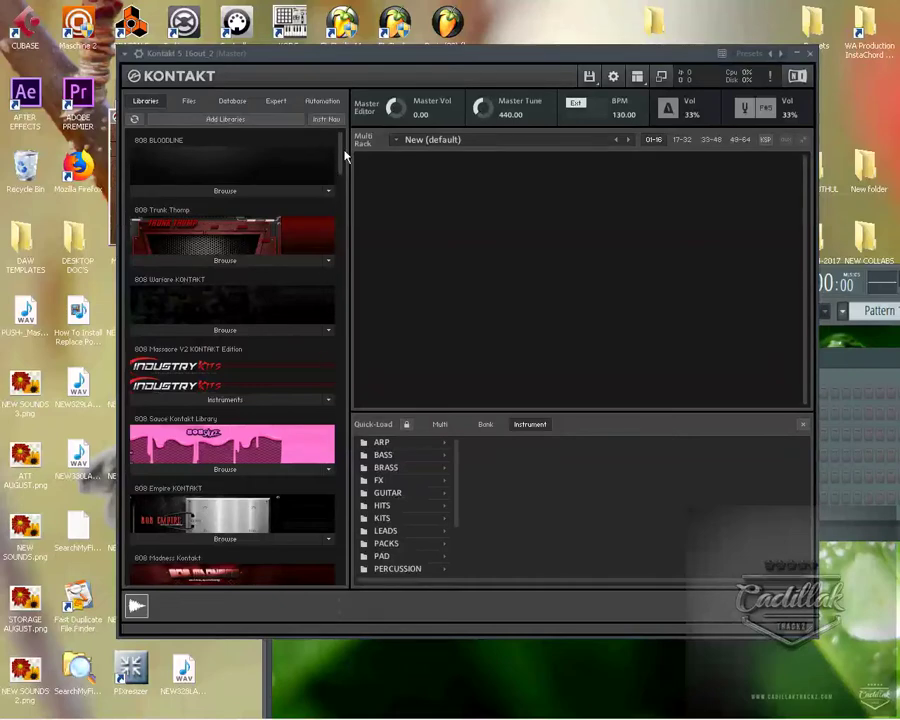
mouse_move(341, 158)
mouse_down()
mouse_move(345, 420)
mouse_move(337, 150)
mouse_up()
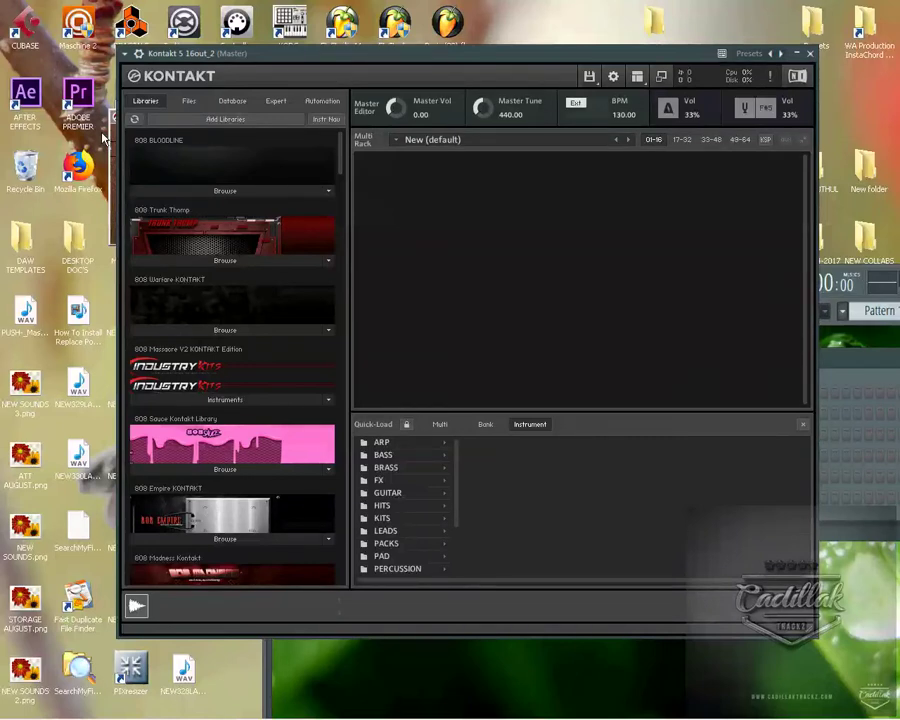
key(alt+Tab)
key(alt+Tab)
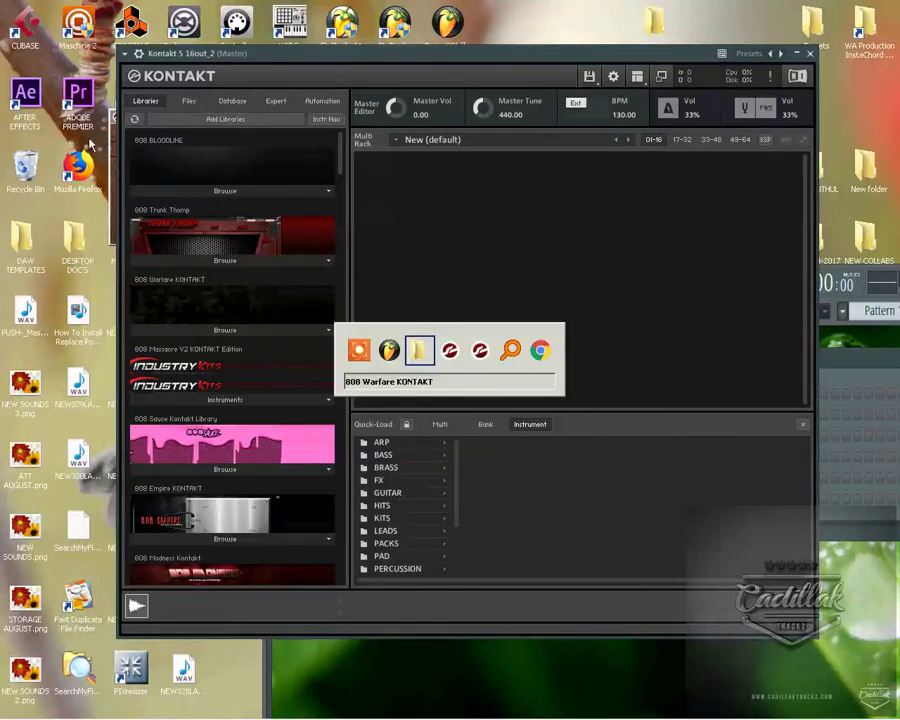
key(alt+Tab)
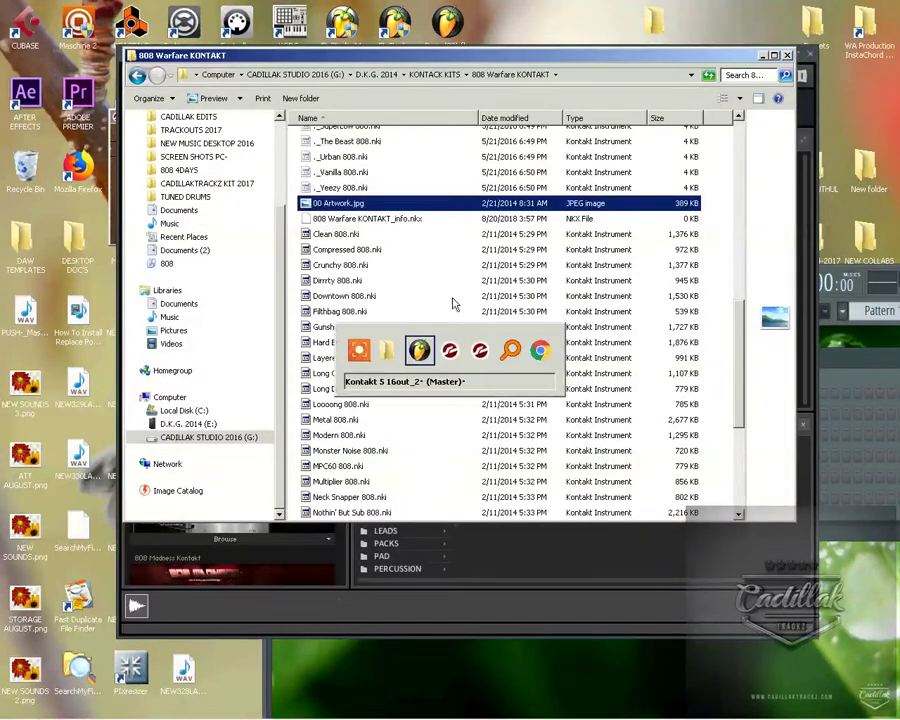
click(366, 358)
key(alt+Tab)
key(alt+Tab)
key(alt+Tab)
key(alt+Tab)
key(alt+Tab)
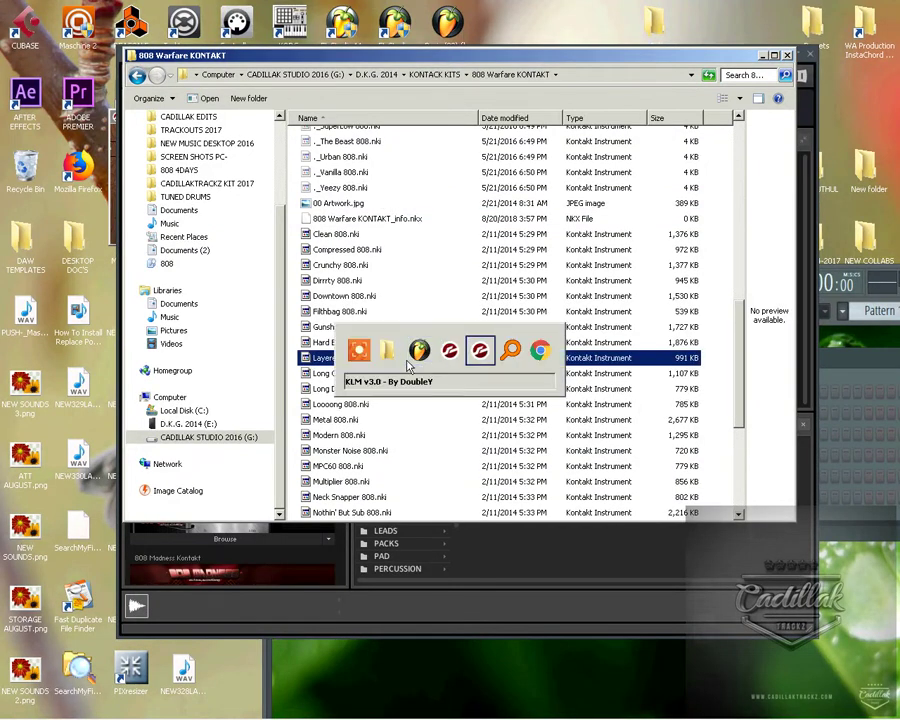
key(alt+Tab)
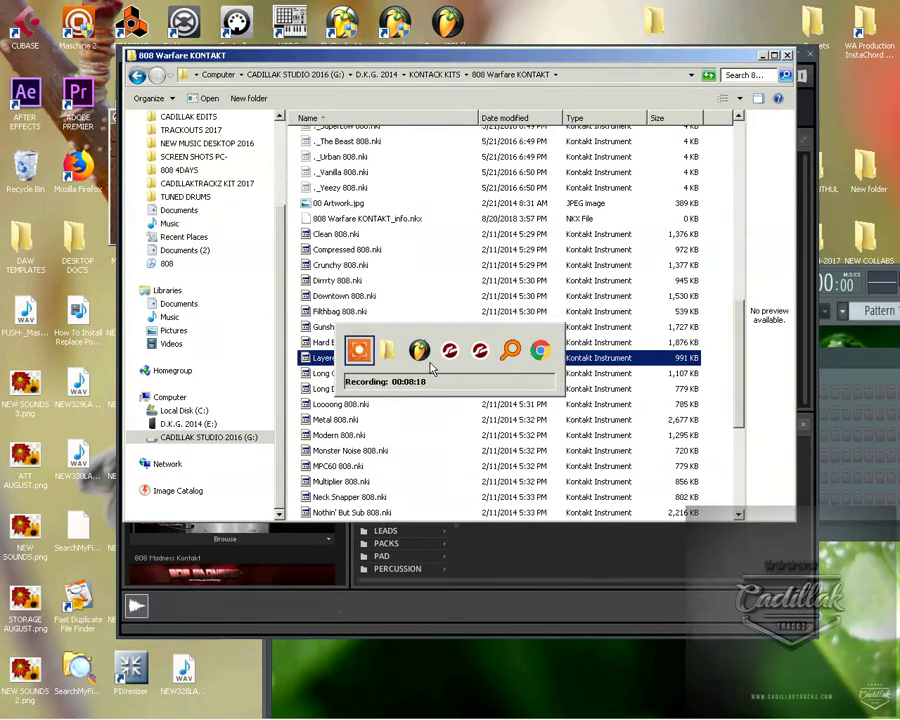